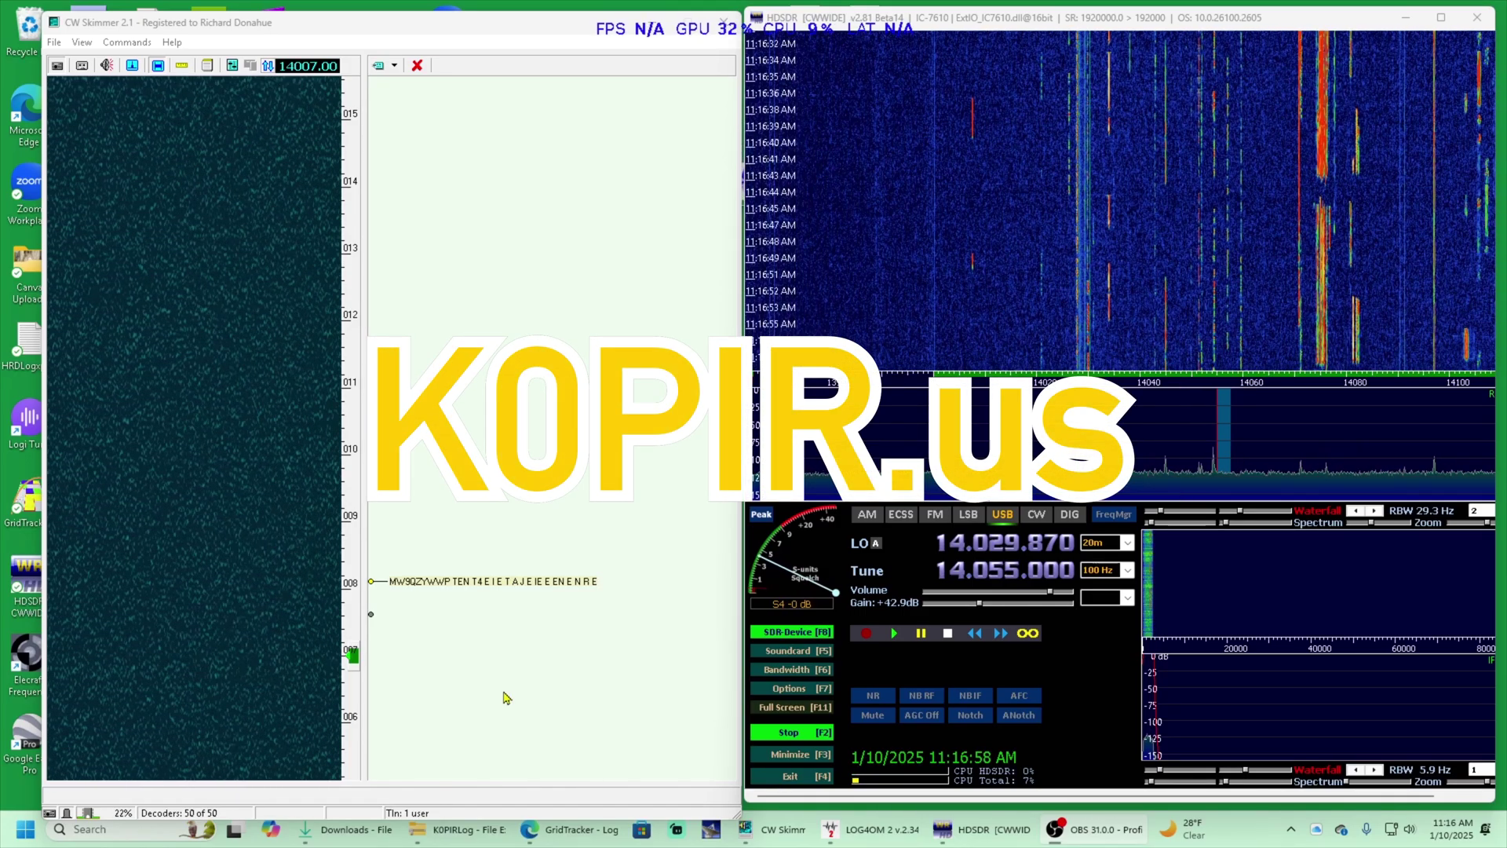
- Open Device Manager and examine the devices listed under Audio inputs and outputs
left_click(161, 830)
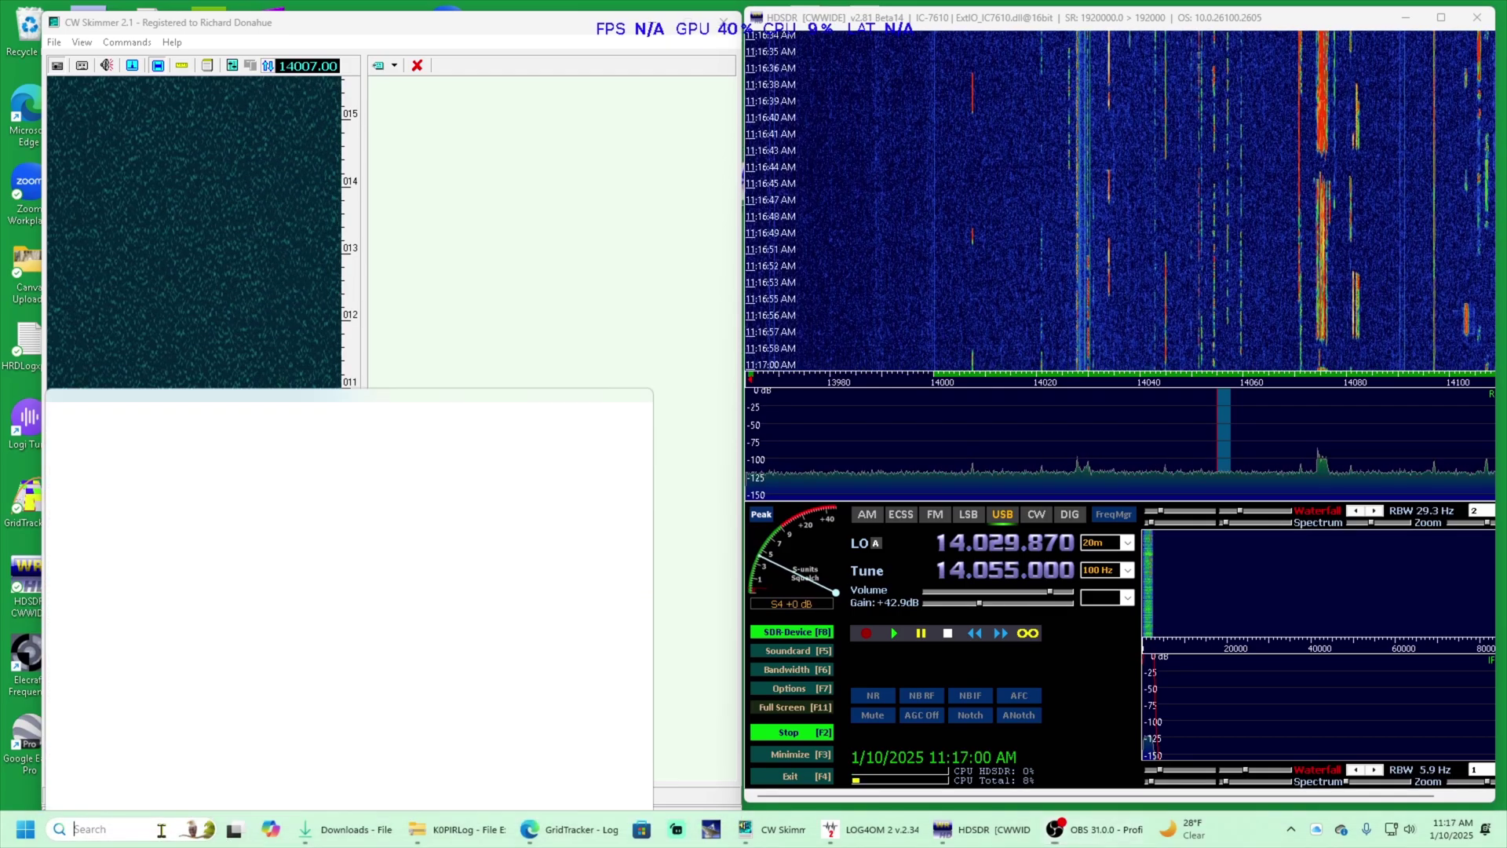
type("device")
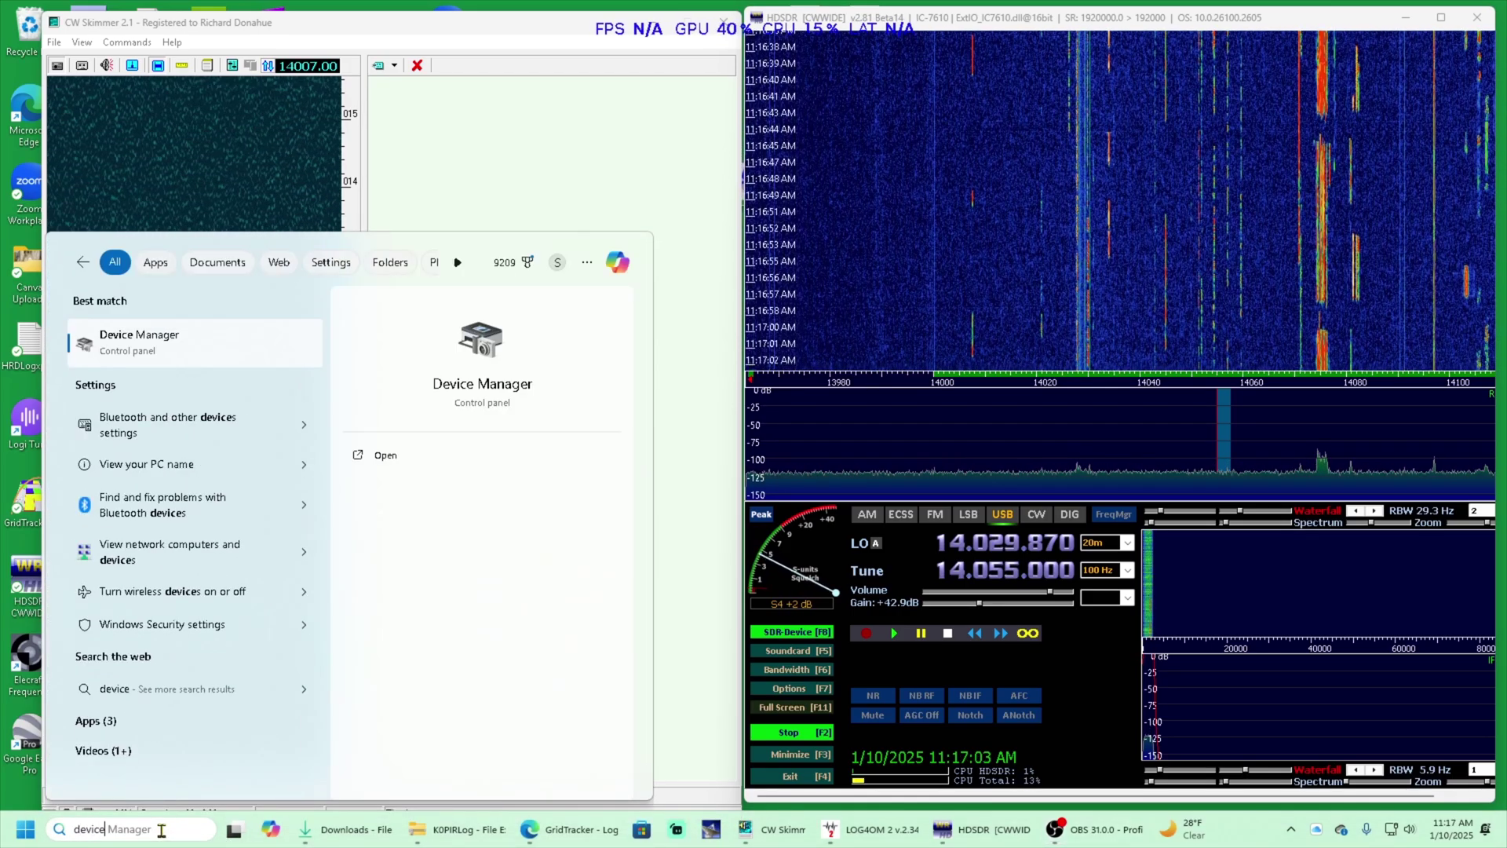
key("Return")
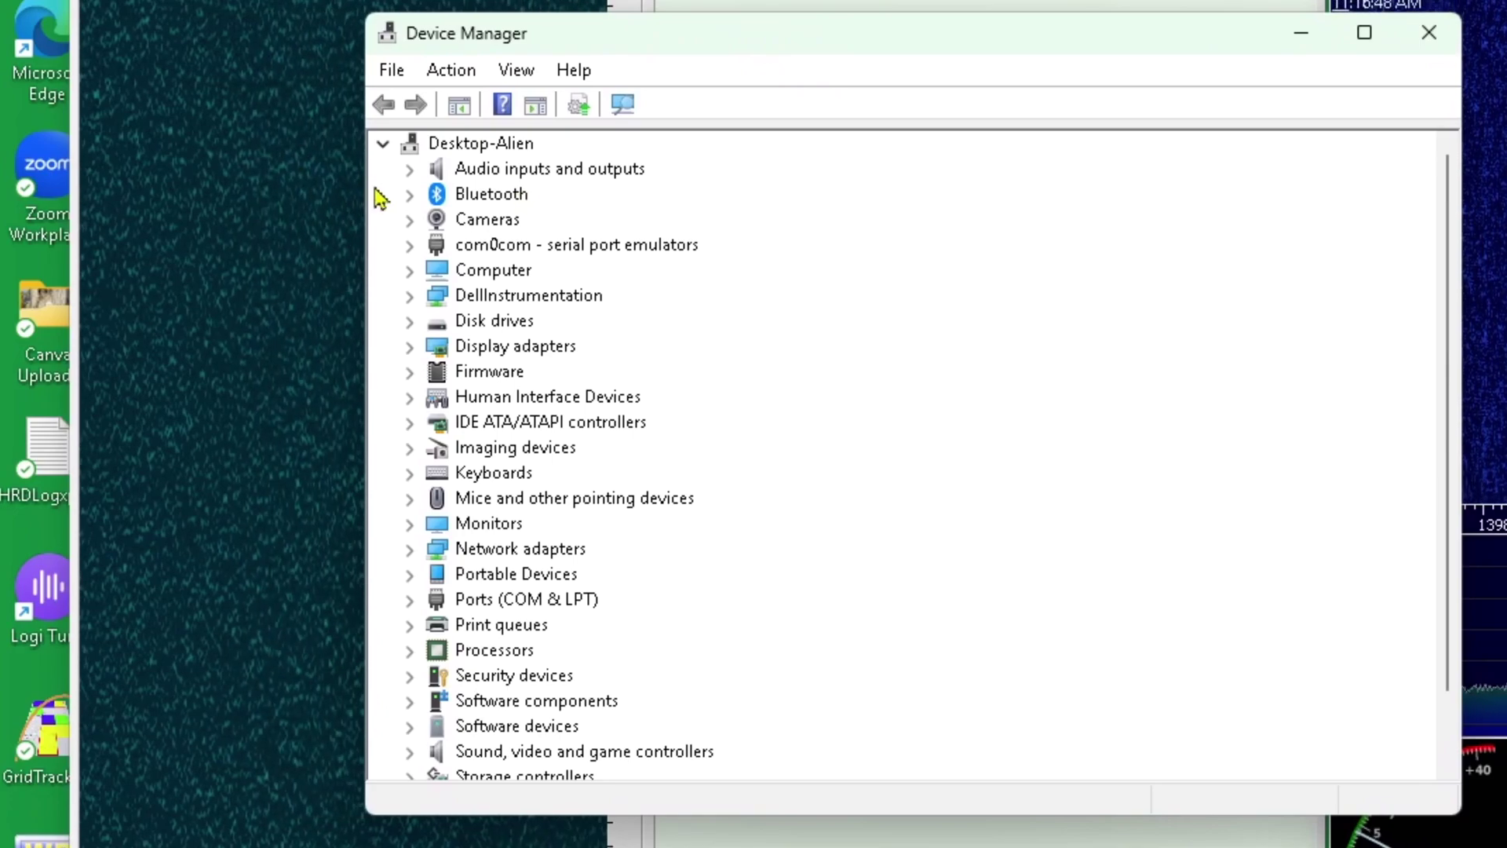
left_click(409, 171)
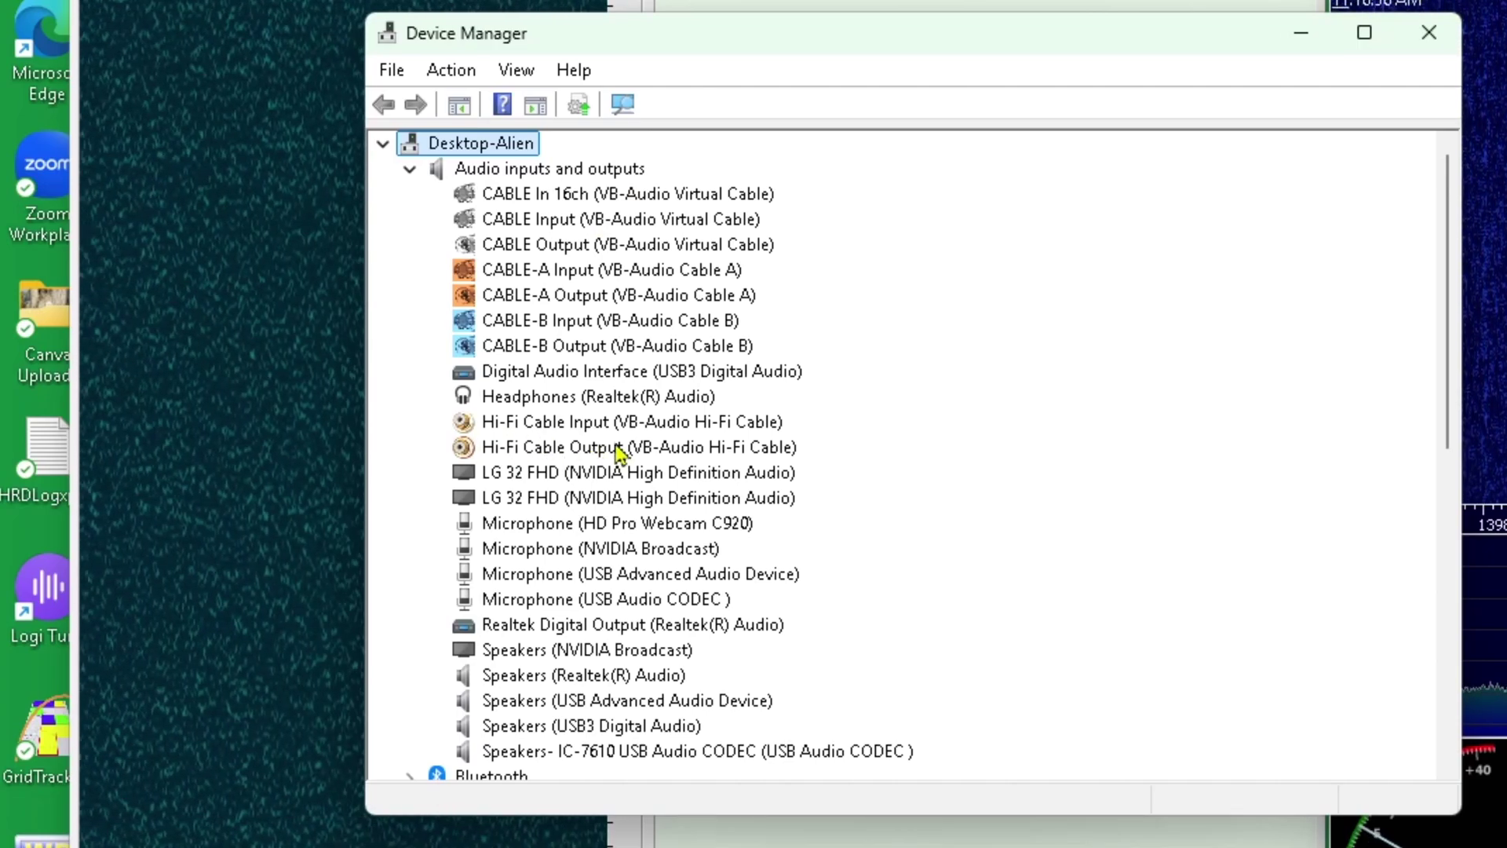
scroll(650, 438, "down", 1)
scroll(650, 440, "down", 1)
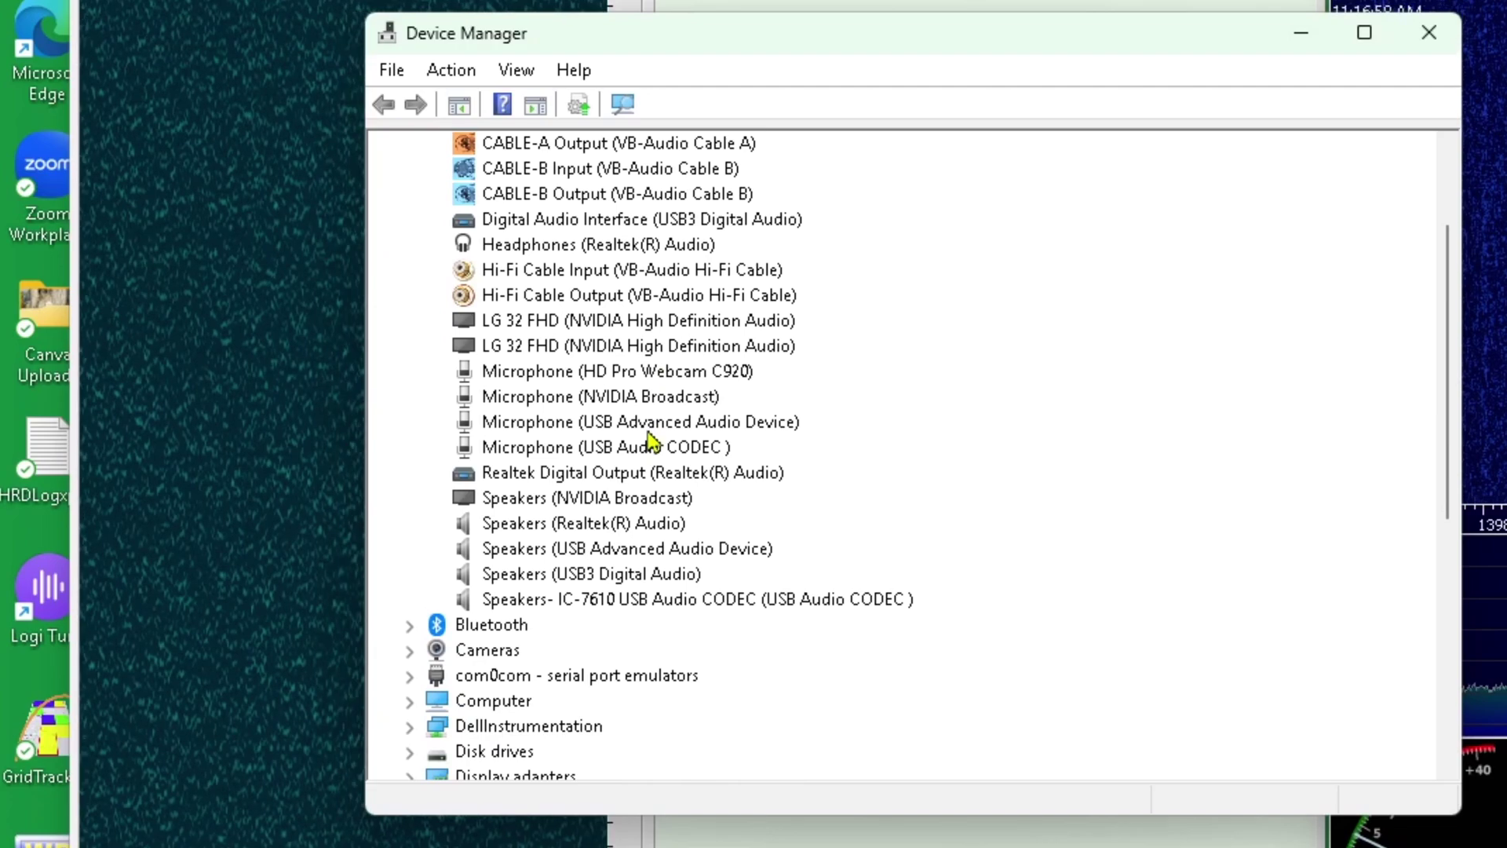
scroll(650, 440, "down", 2)
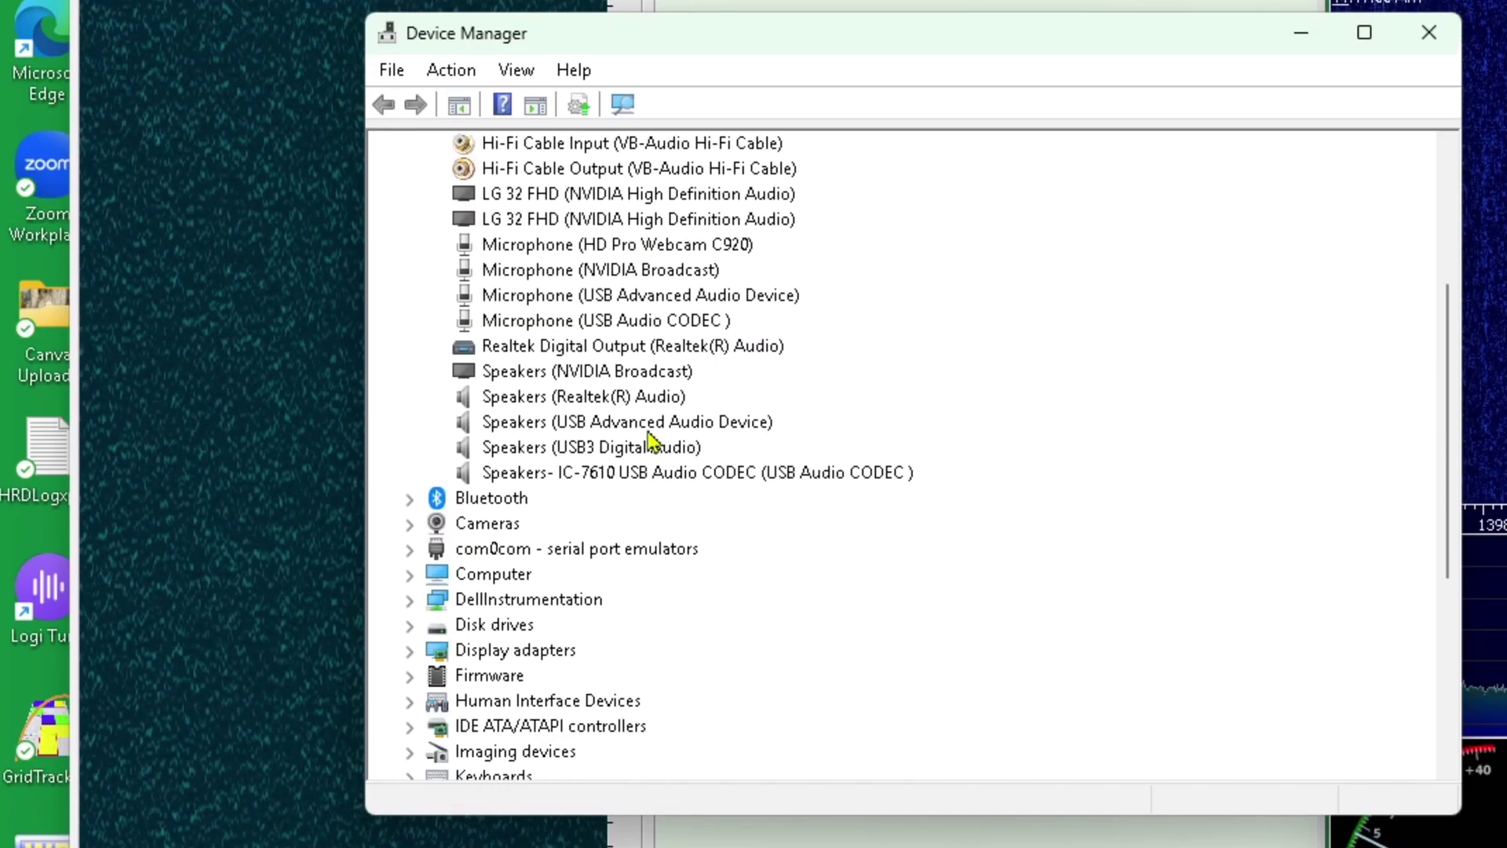
scroll(650, 438, "down", 1)
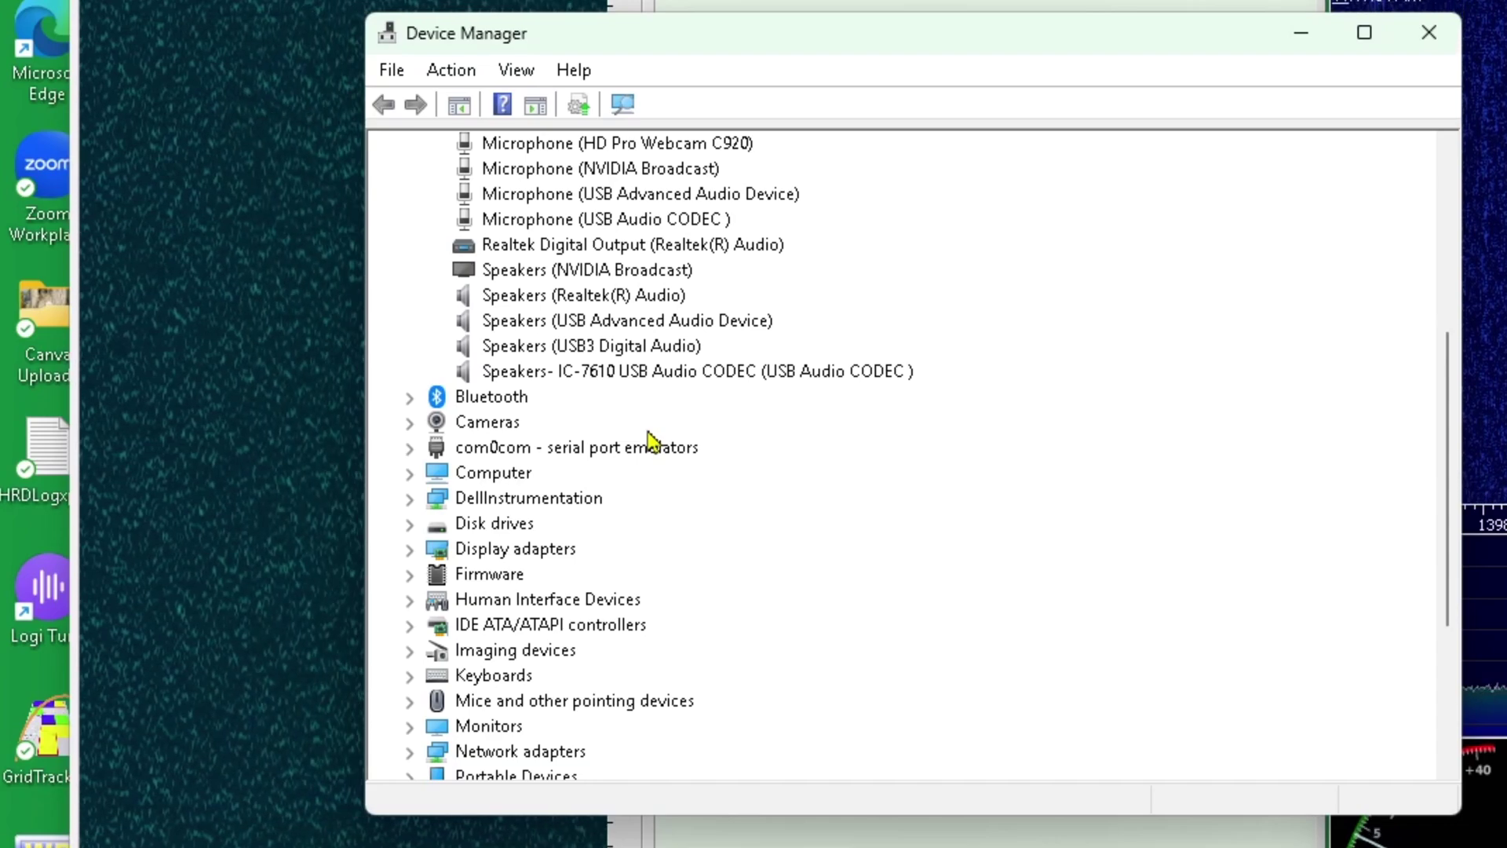
scroll(650, 440, "up", 1)
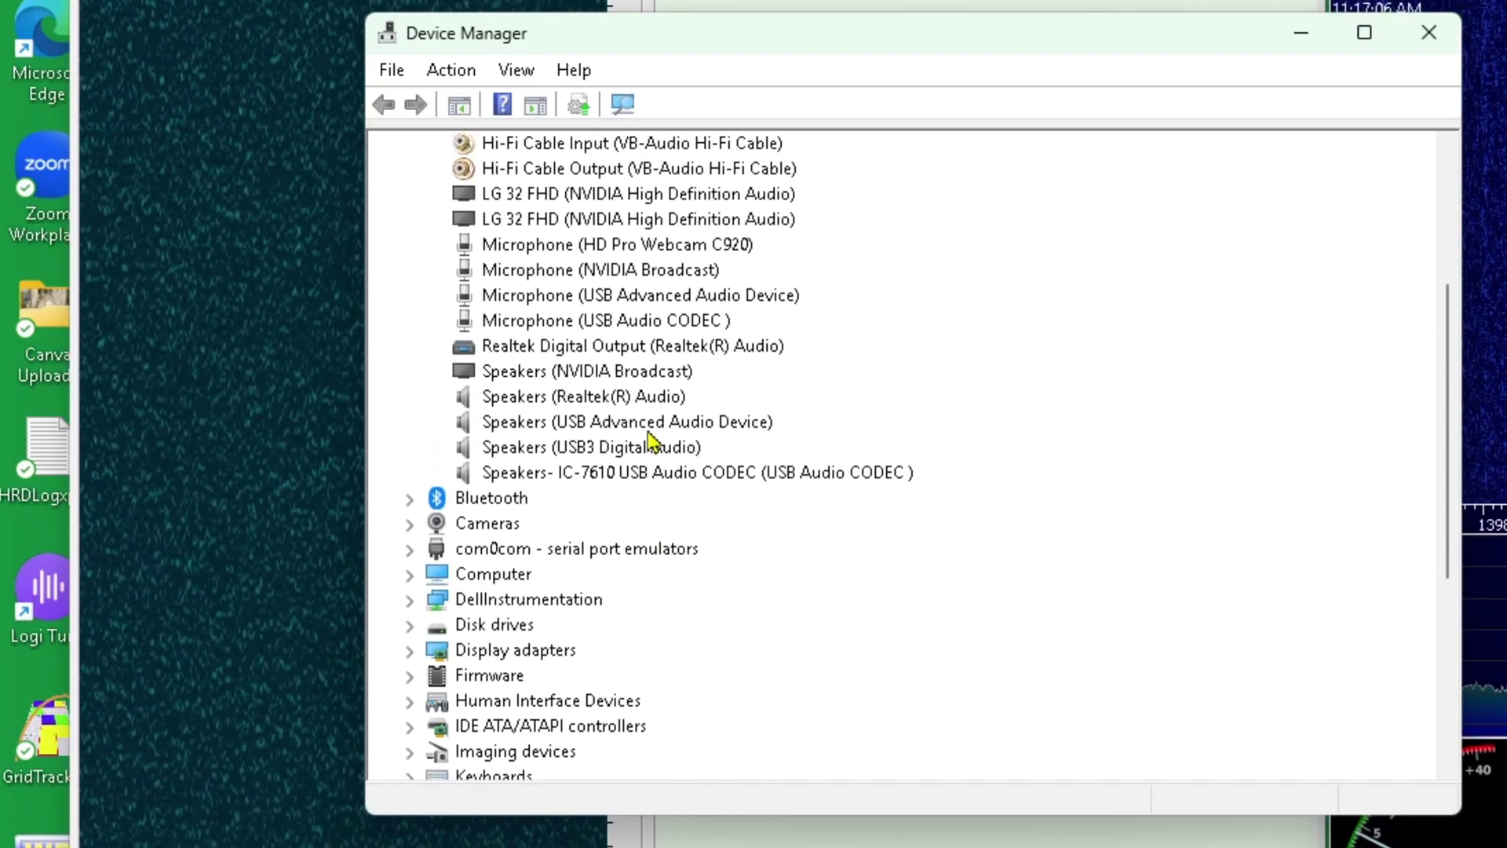
scroll(651, 439, "up", 2)
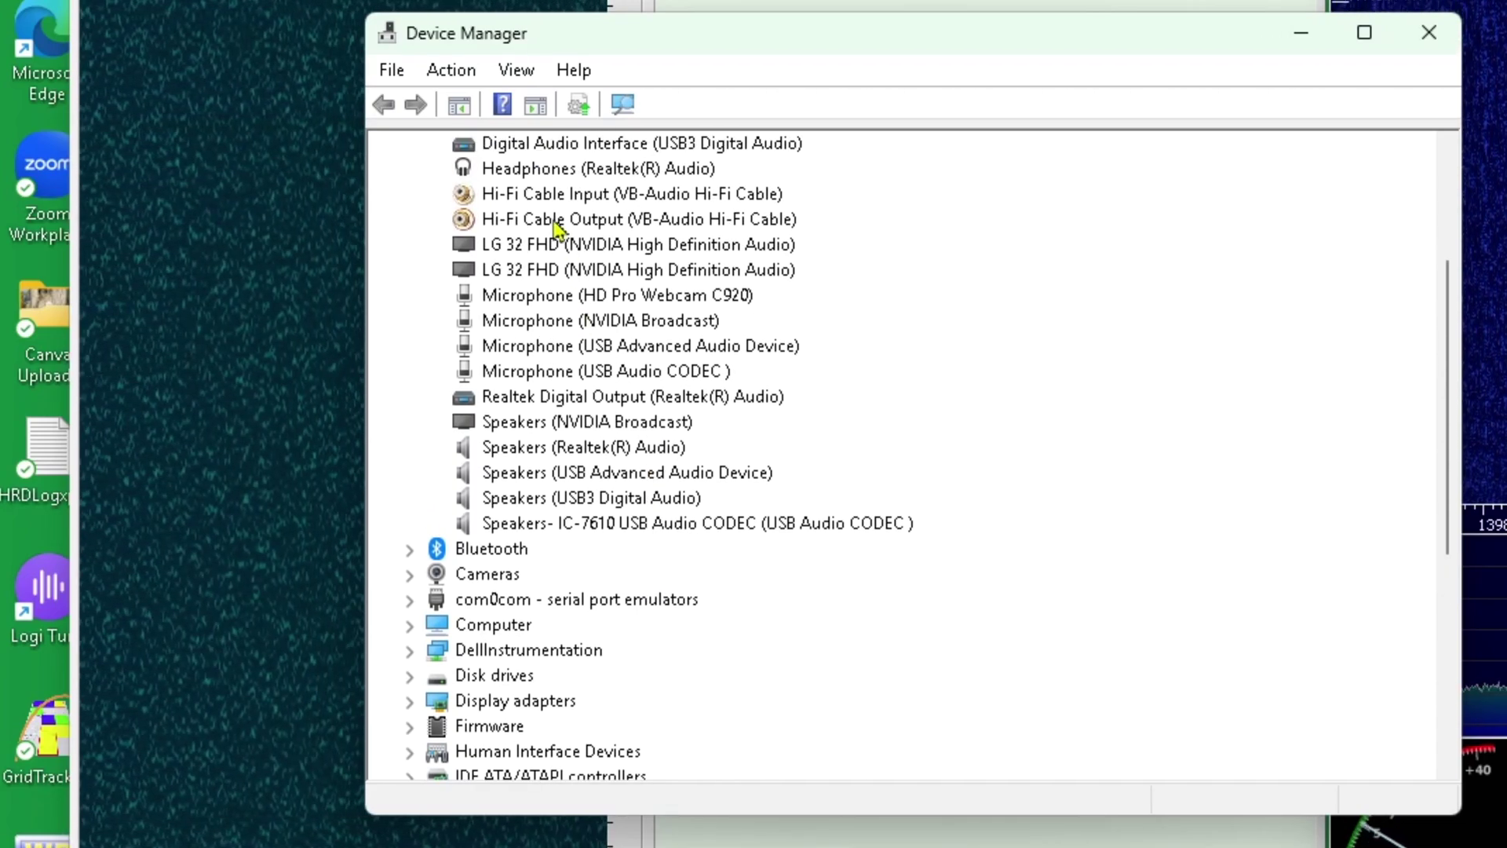
scroll(684, 482, "down", 3)
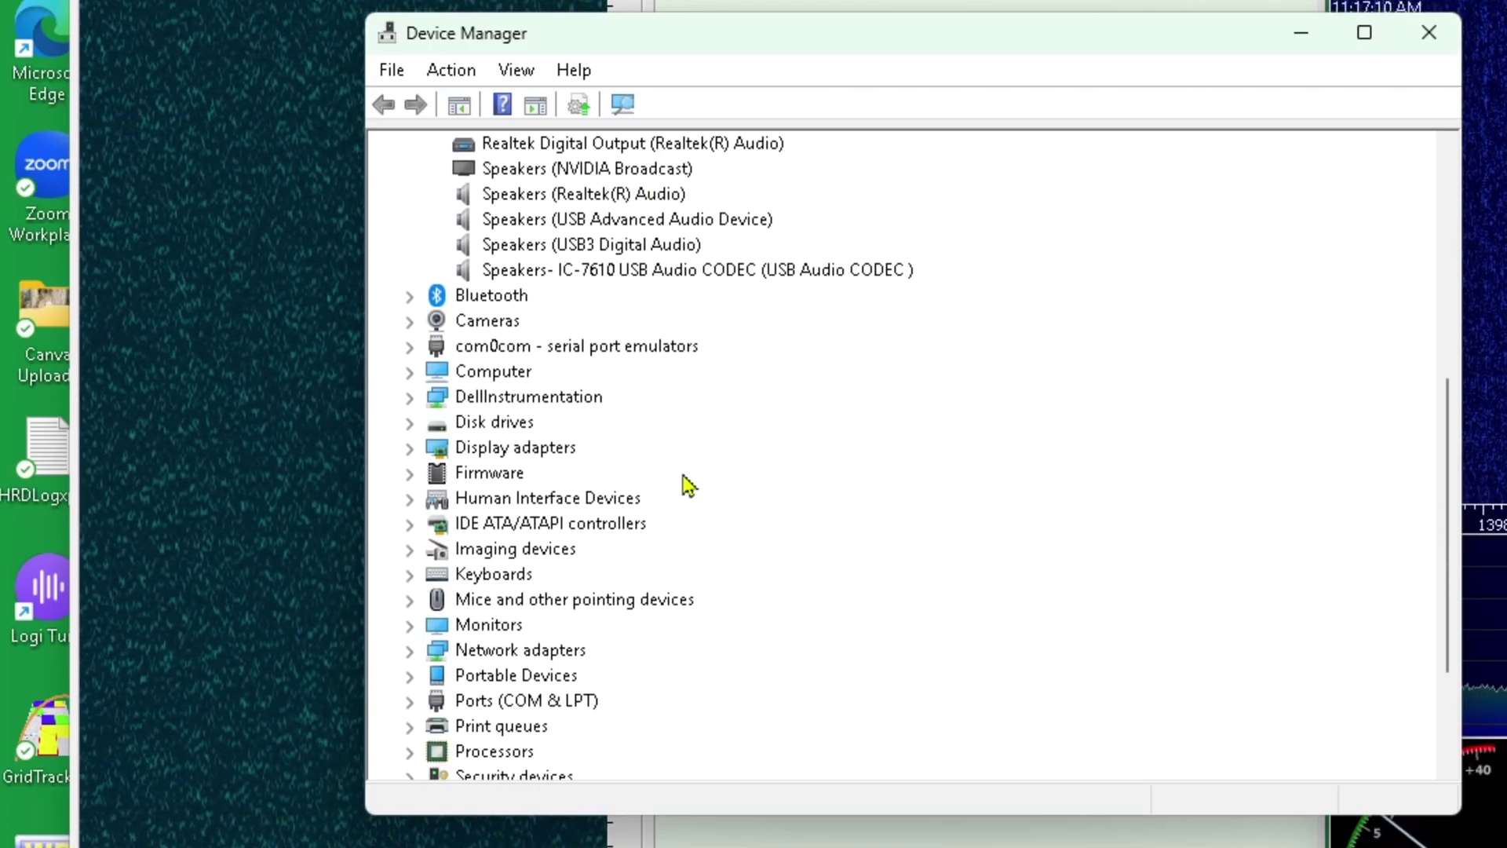
- Expand the Universal Serial Bus controllers to check for the IC-7610 I/Q OUT Port, and minimise Device Manager
scroll(687, 486, "down", 2)
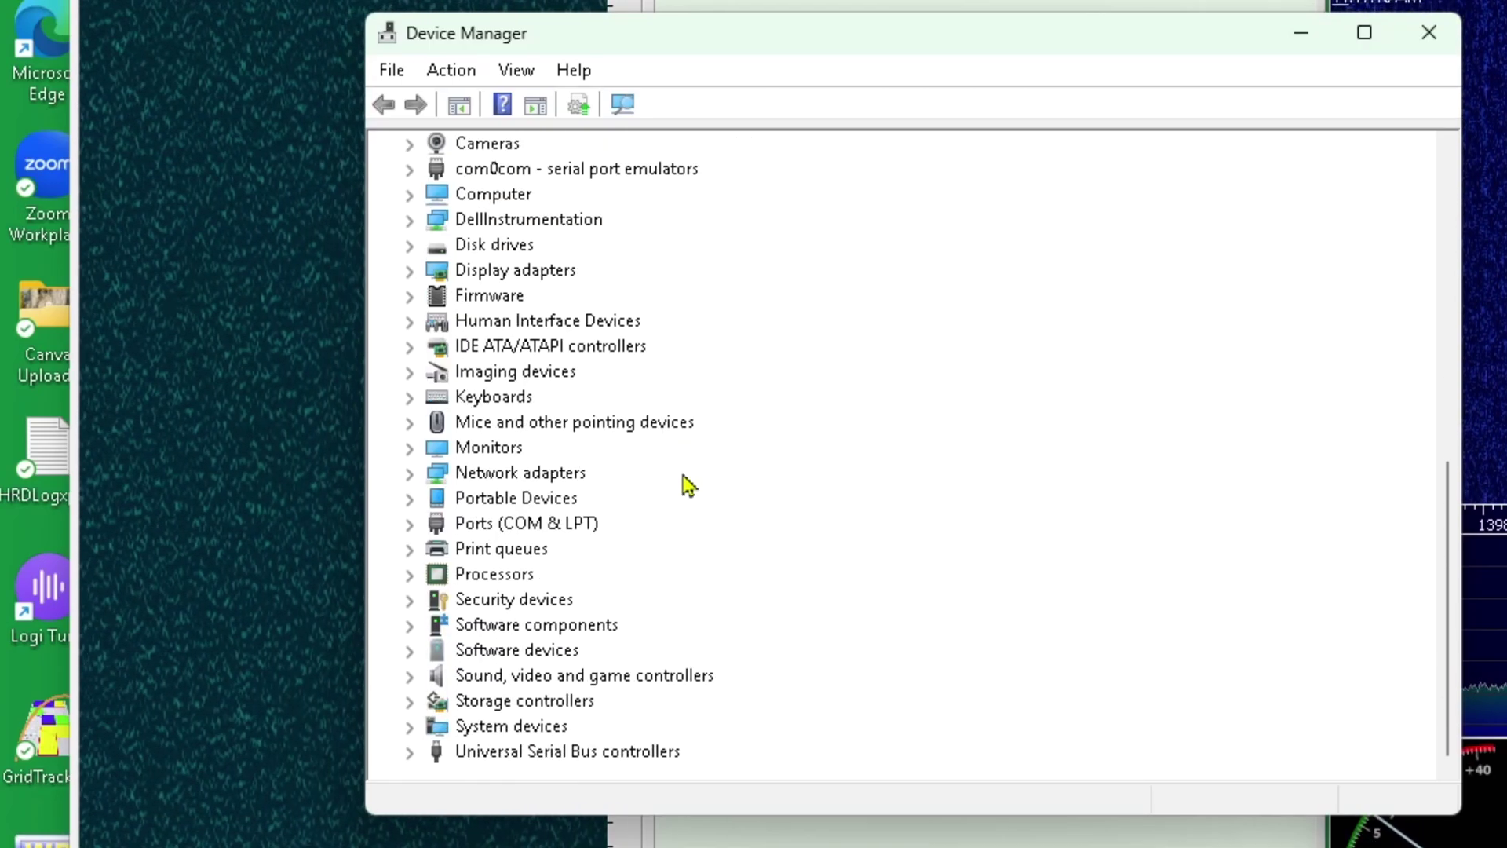
left_click(409, 752)
scroll(481, 626, "up", 1)
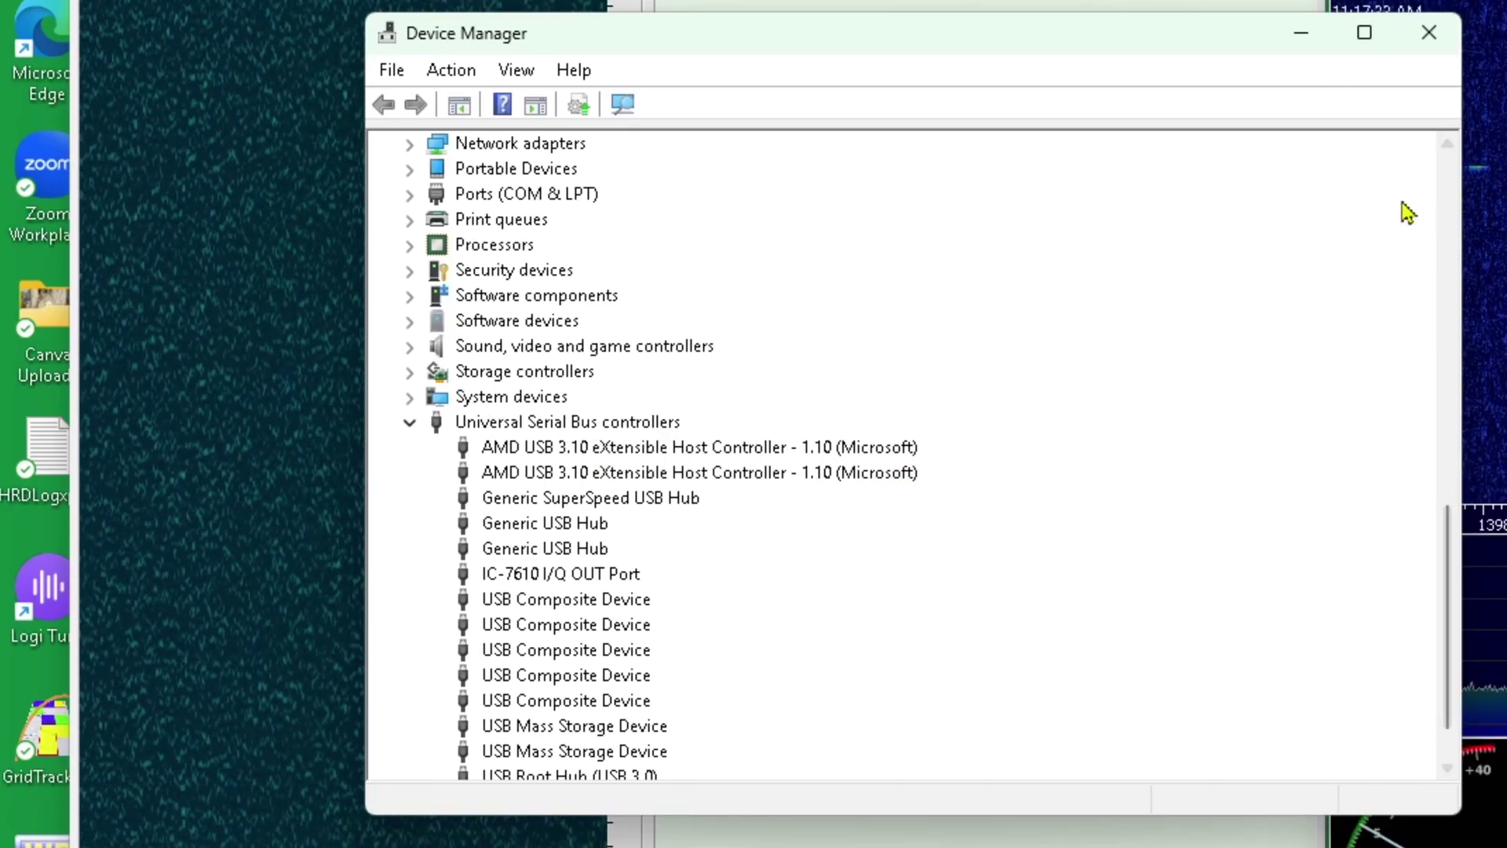
left_click(1302, 35)
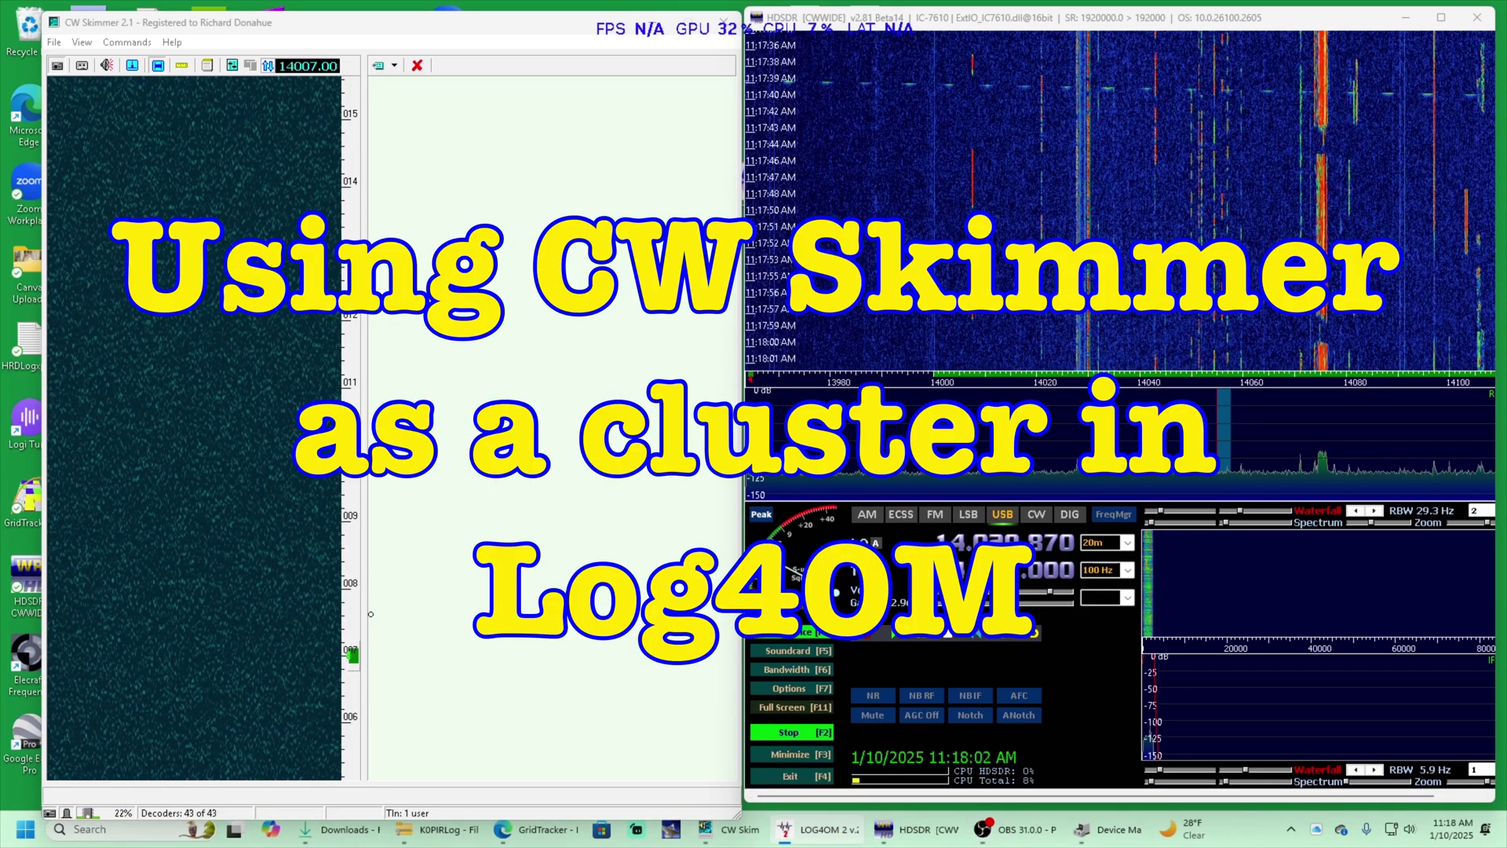
- Switch to LOG4OM and show the Telnet cluster's connection settings with the known and active servers
left_click(820, 829)
left_click_drag(785, 100, 775, 97)
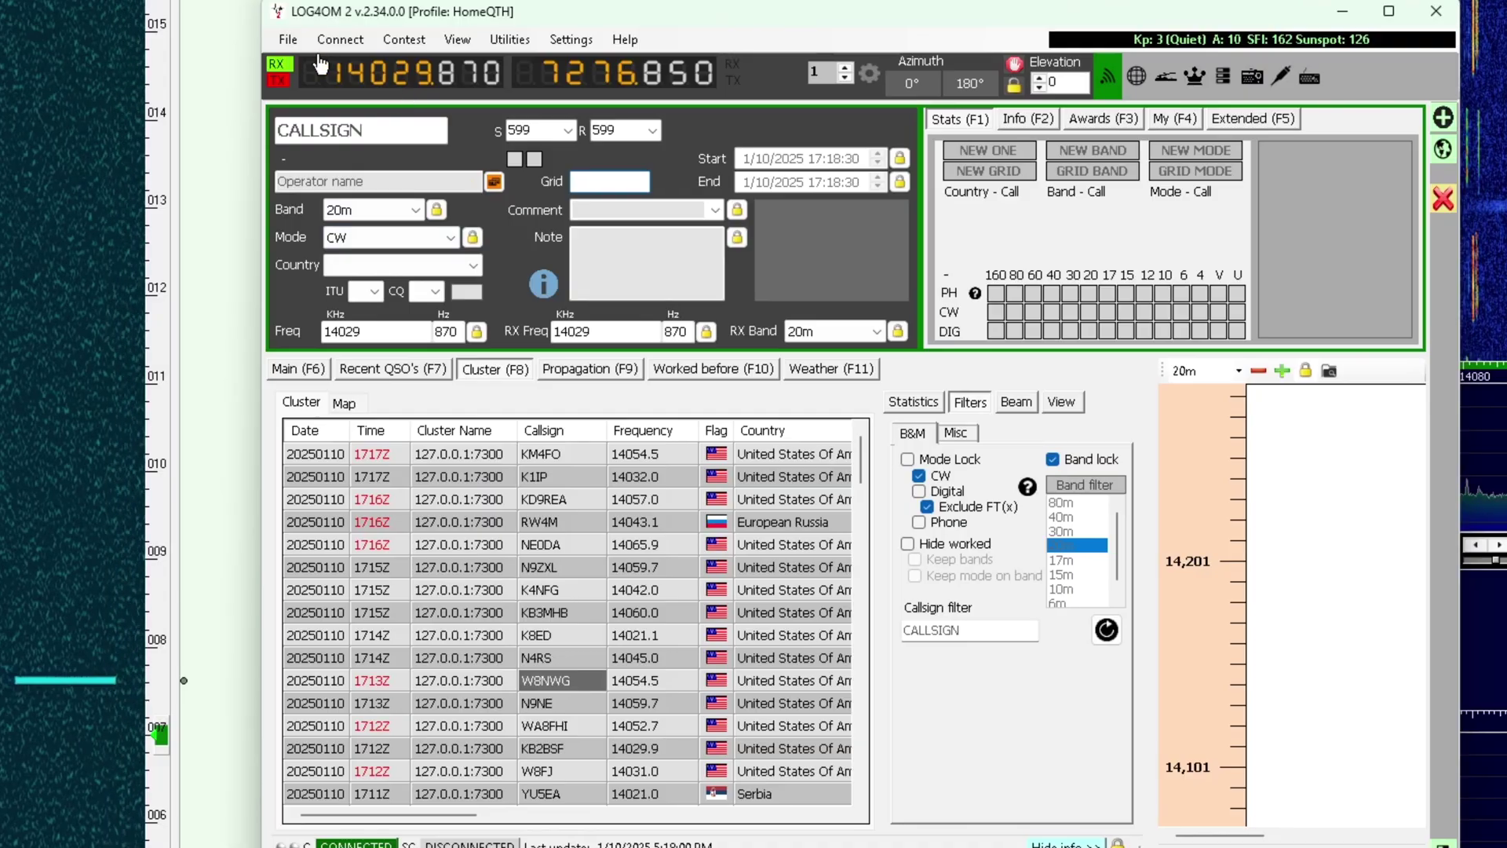
left_click(340, 39)
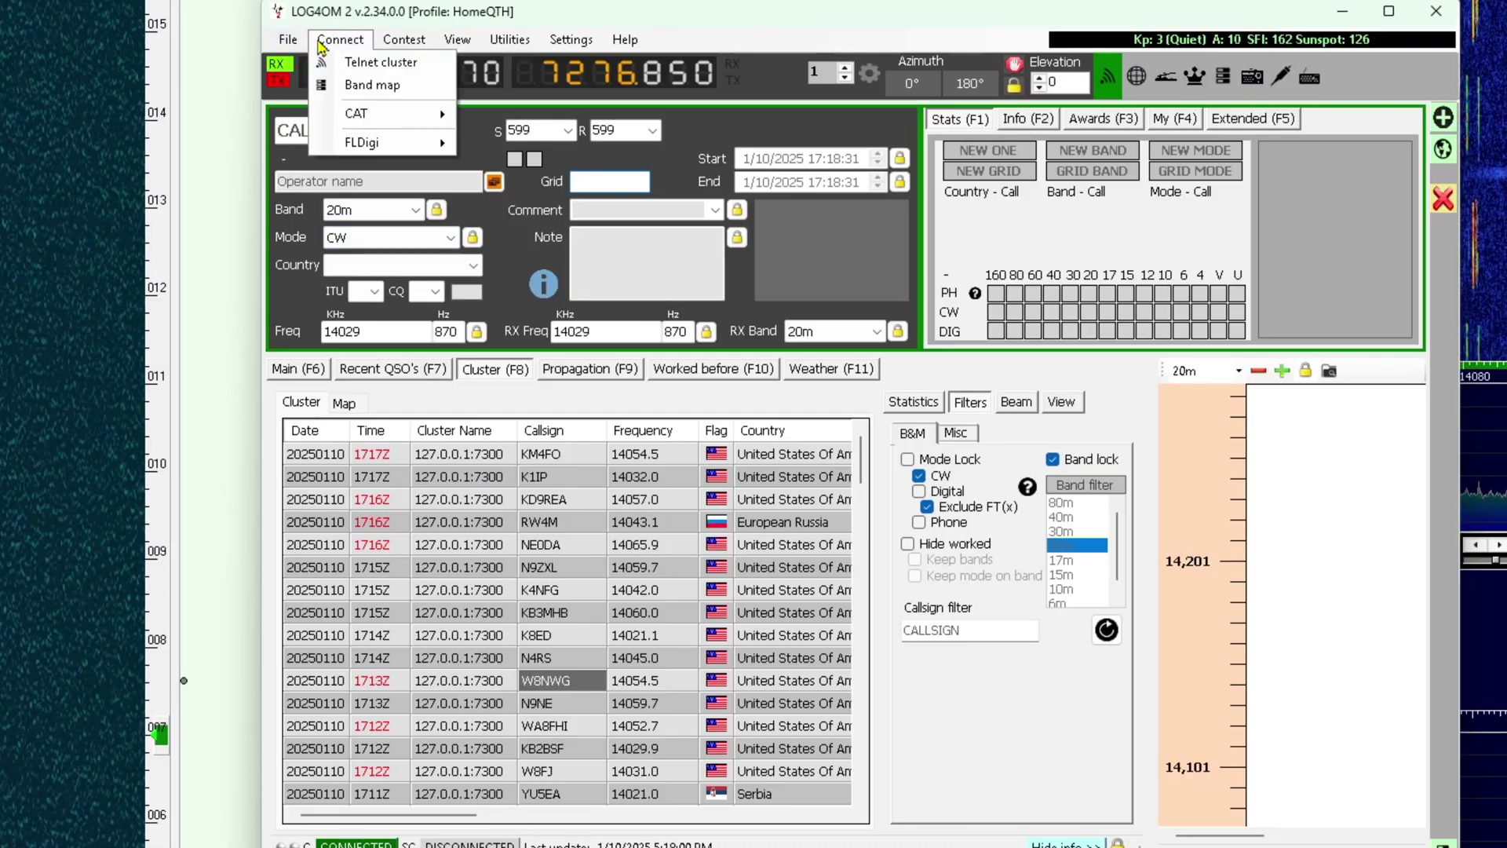
left_click(343, 67)
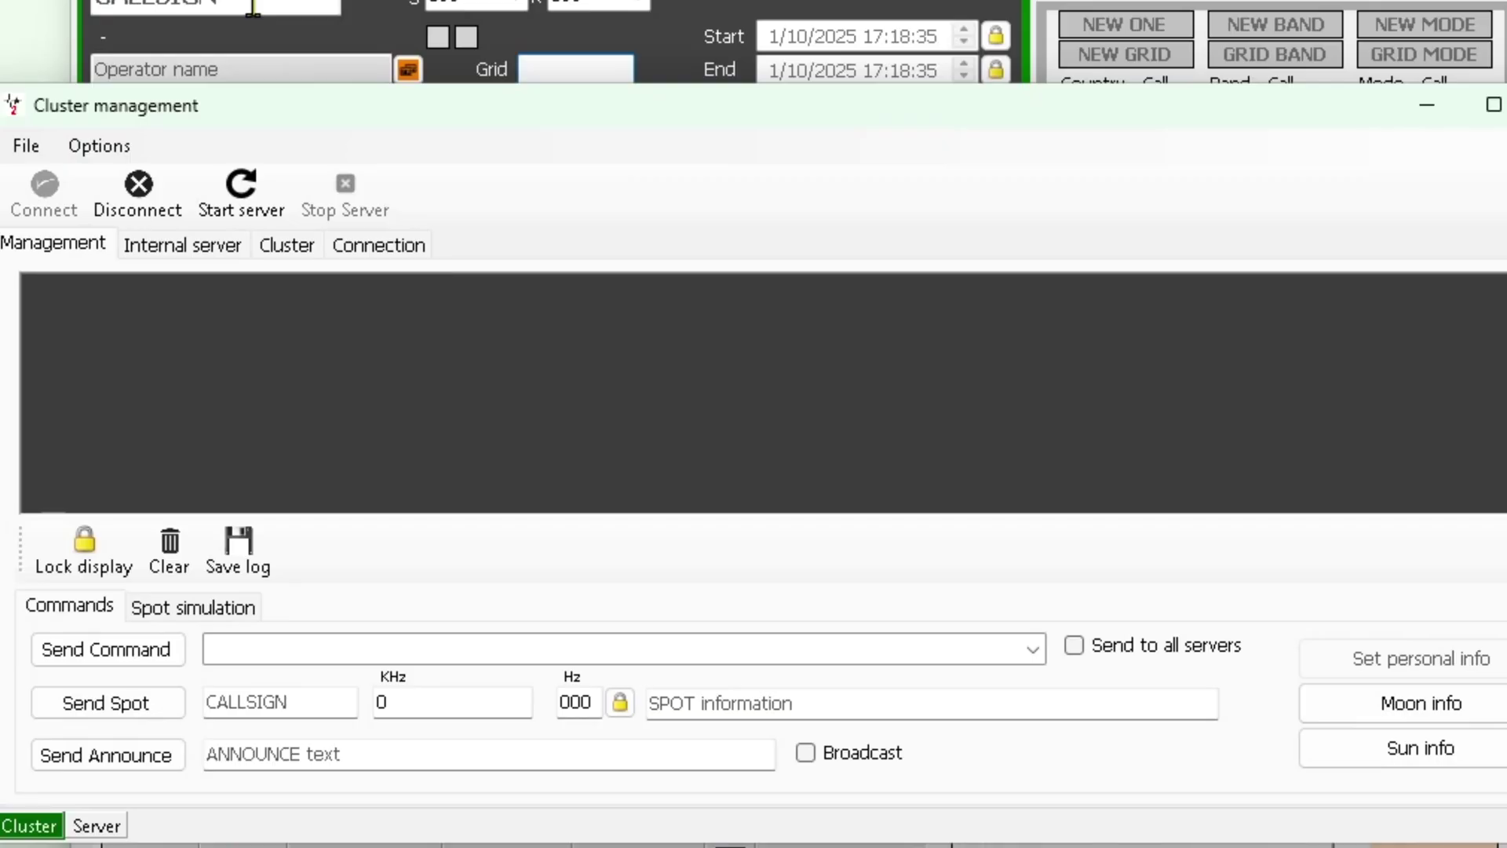
left_click(379, 250)
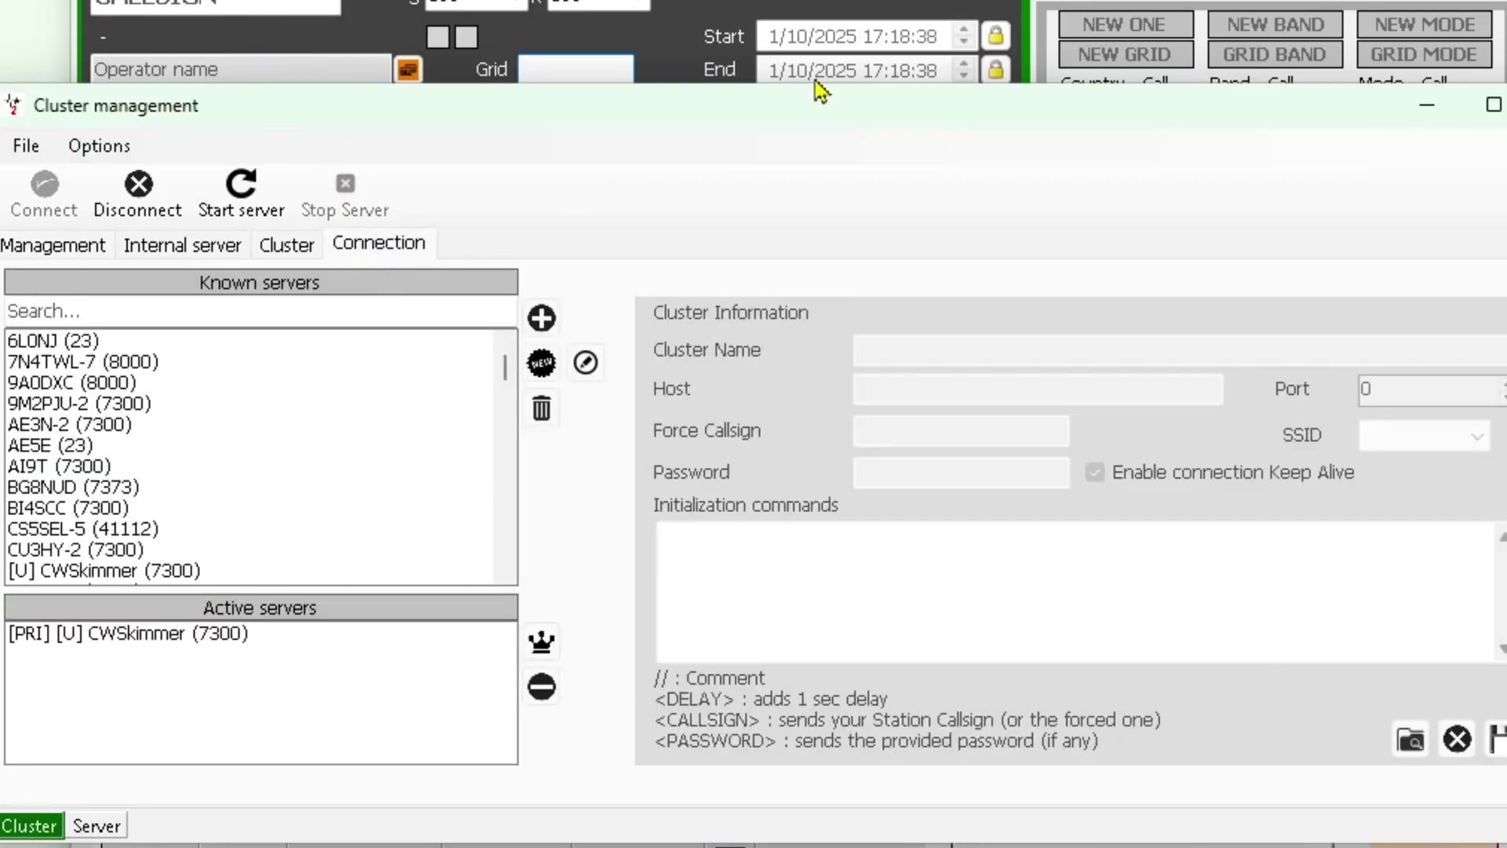
left_click(428, 644)
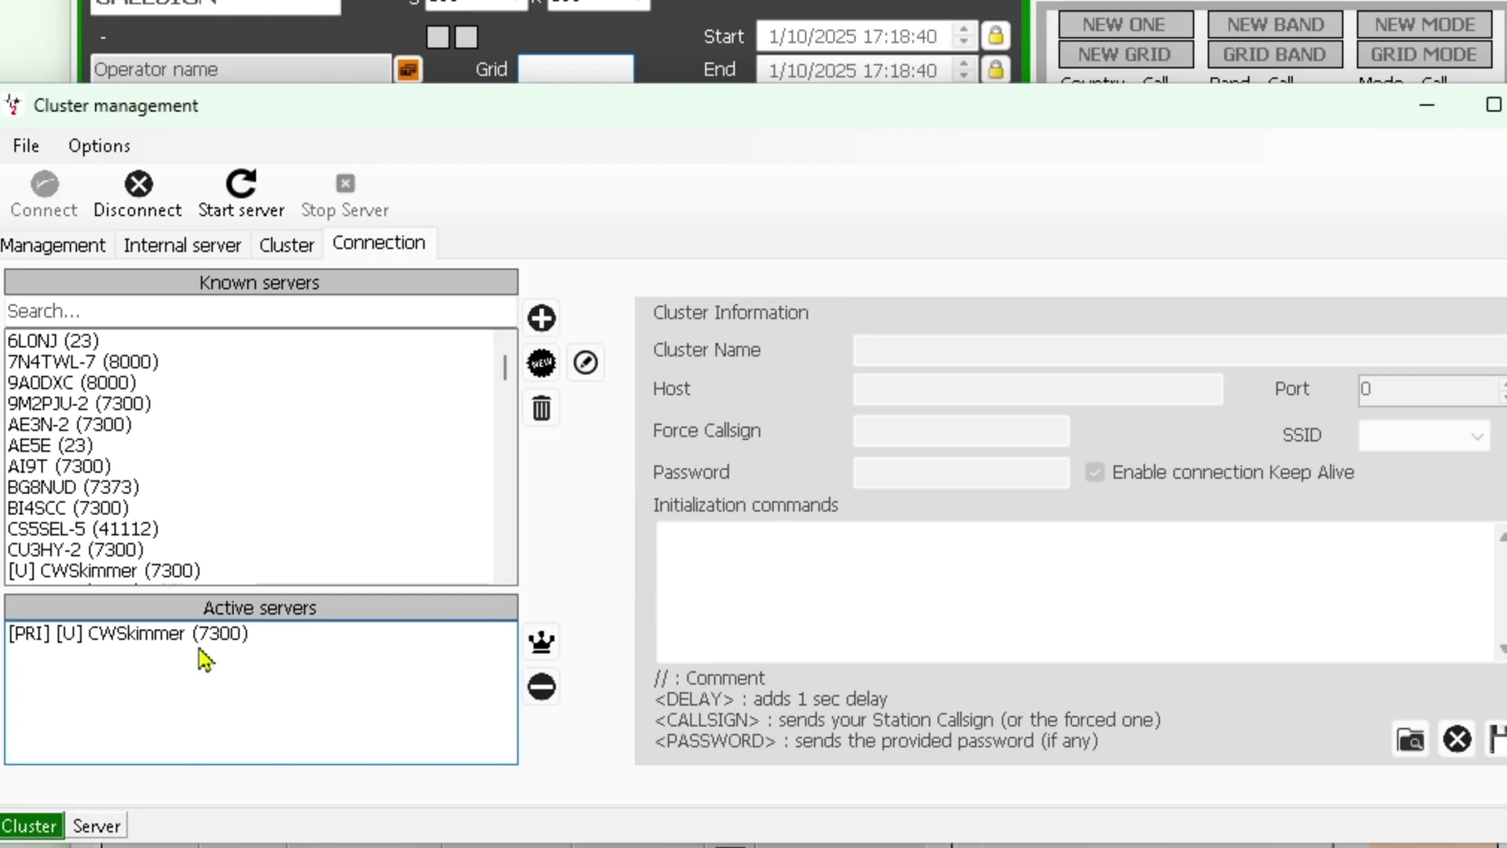
- Disconnect the current cluster and start a new cluster server entry in the connection settings
left_click(140, 189)
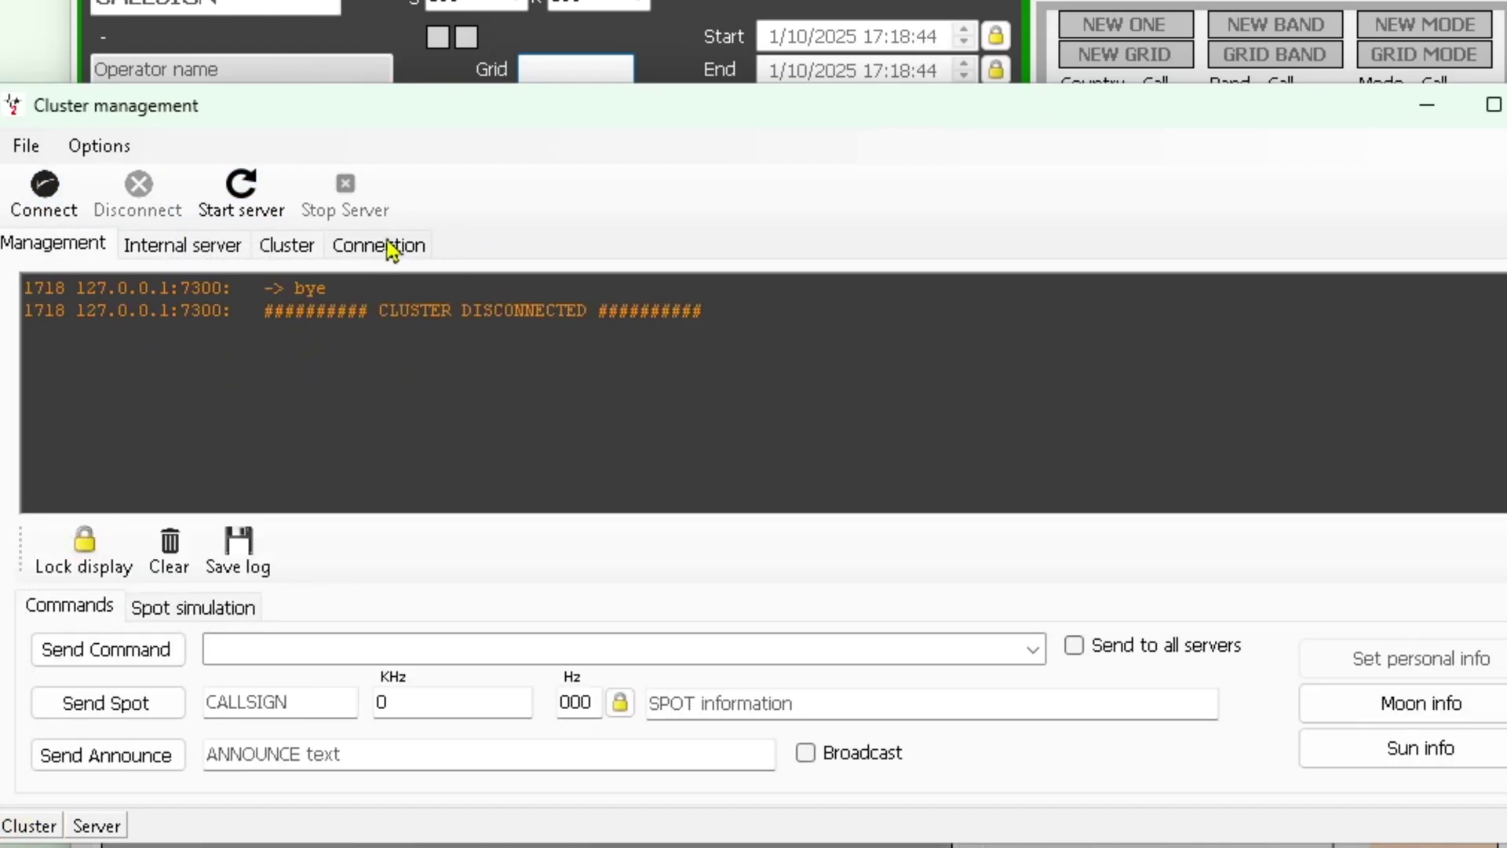
left_click(381, 247)
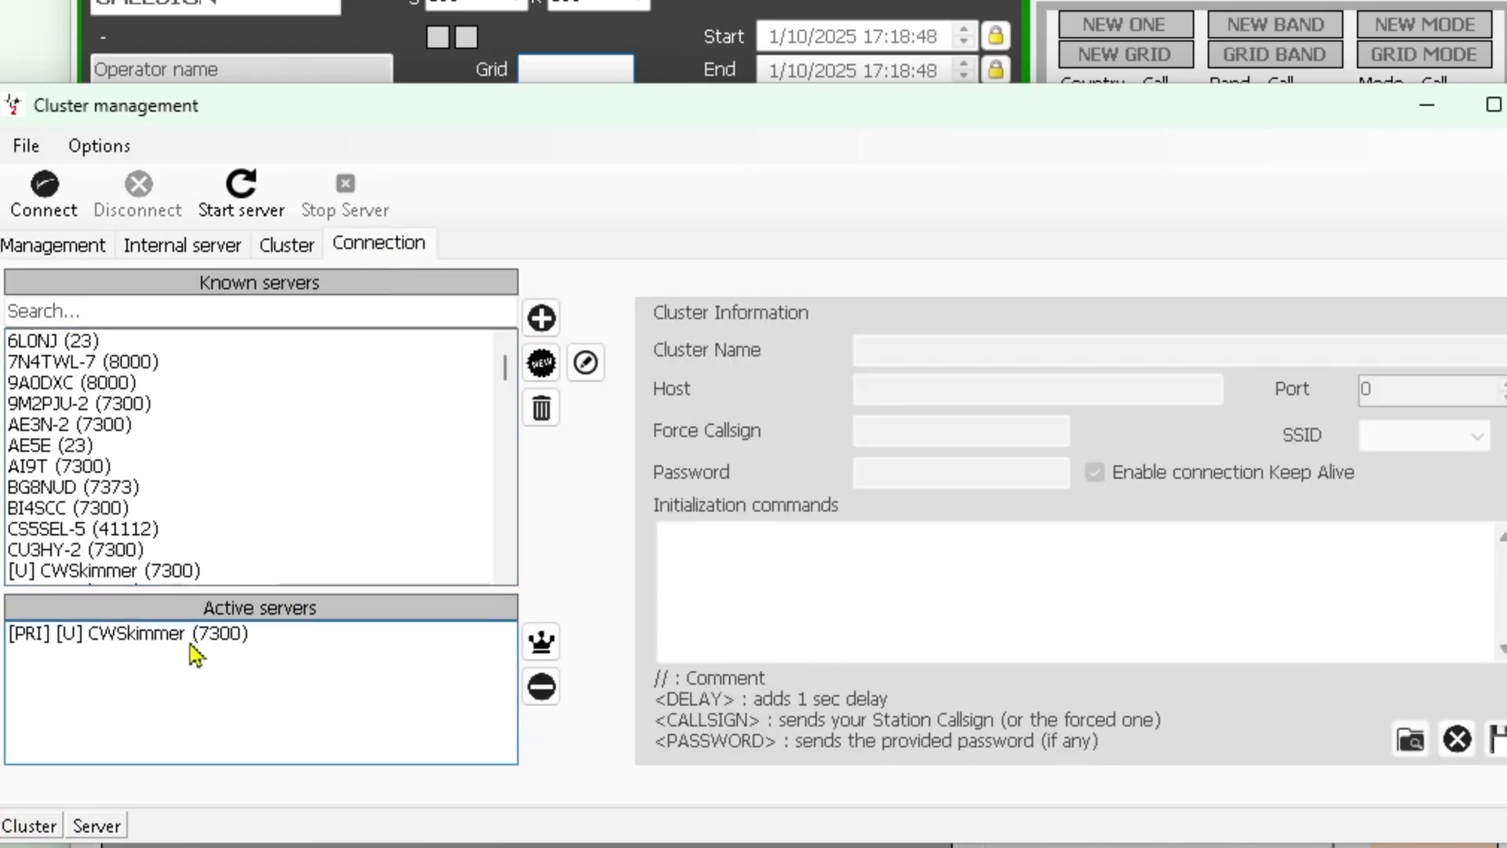
left_click(543, 364)
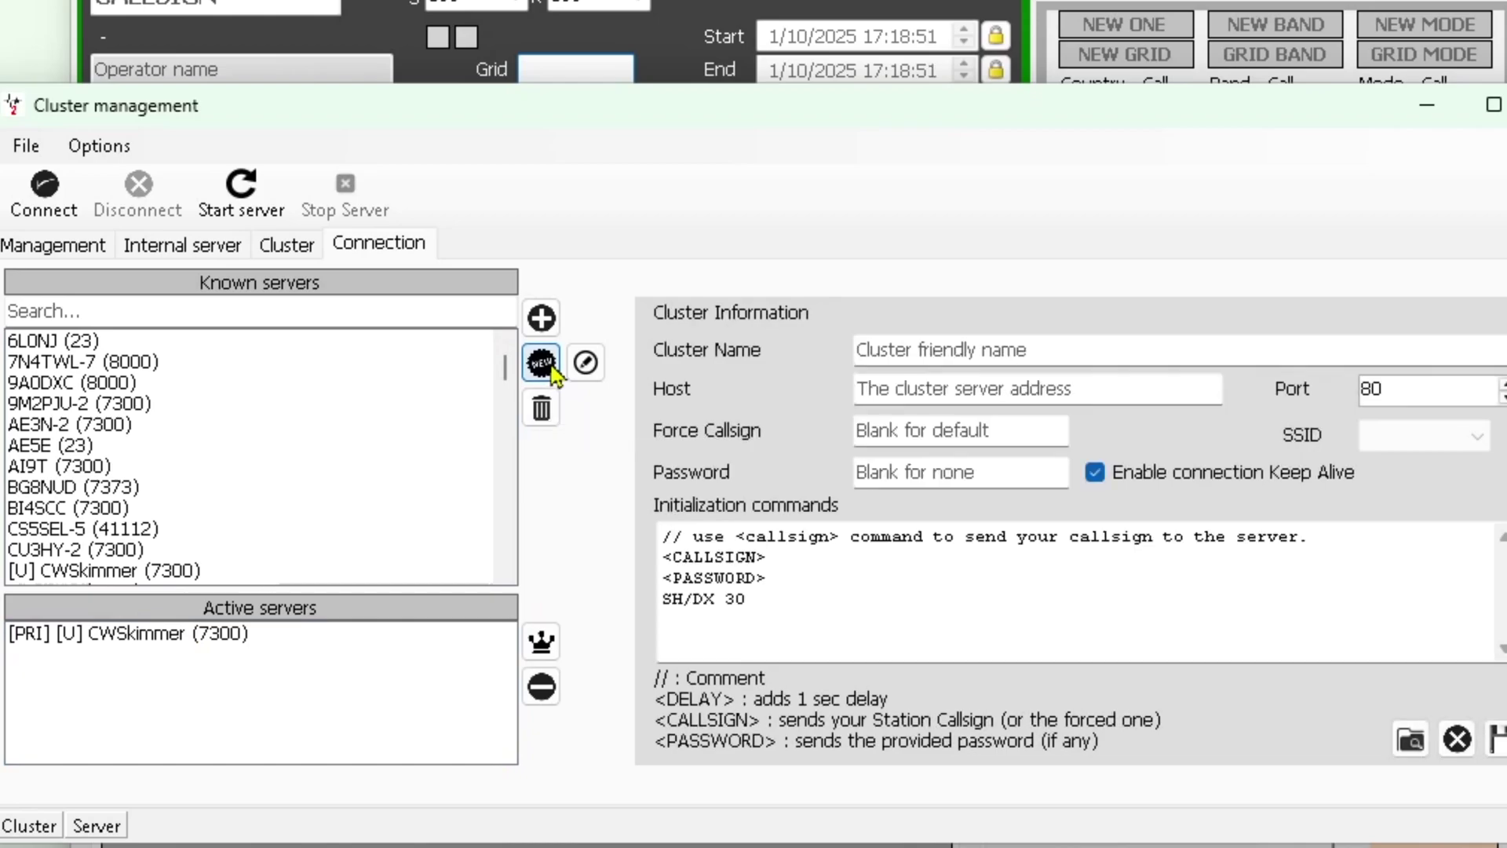
- Save the new cluster as CWS with host 127.0.0.1, port 7300 and the station's own callsign as forced callsign
left_click(1052, 351)
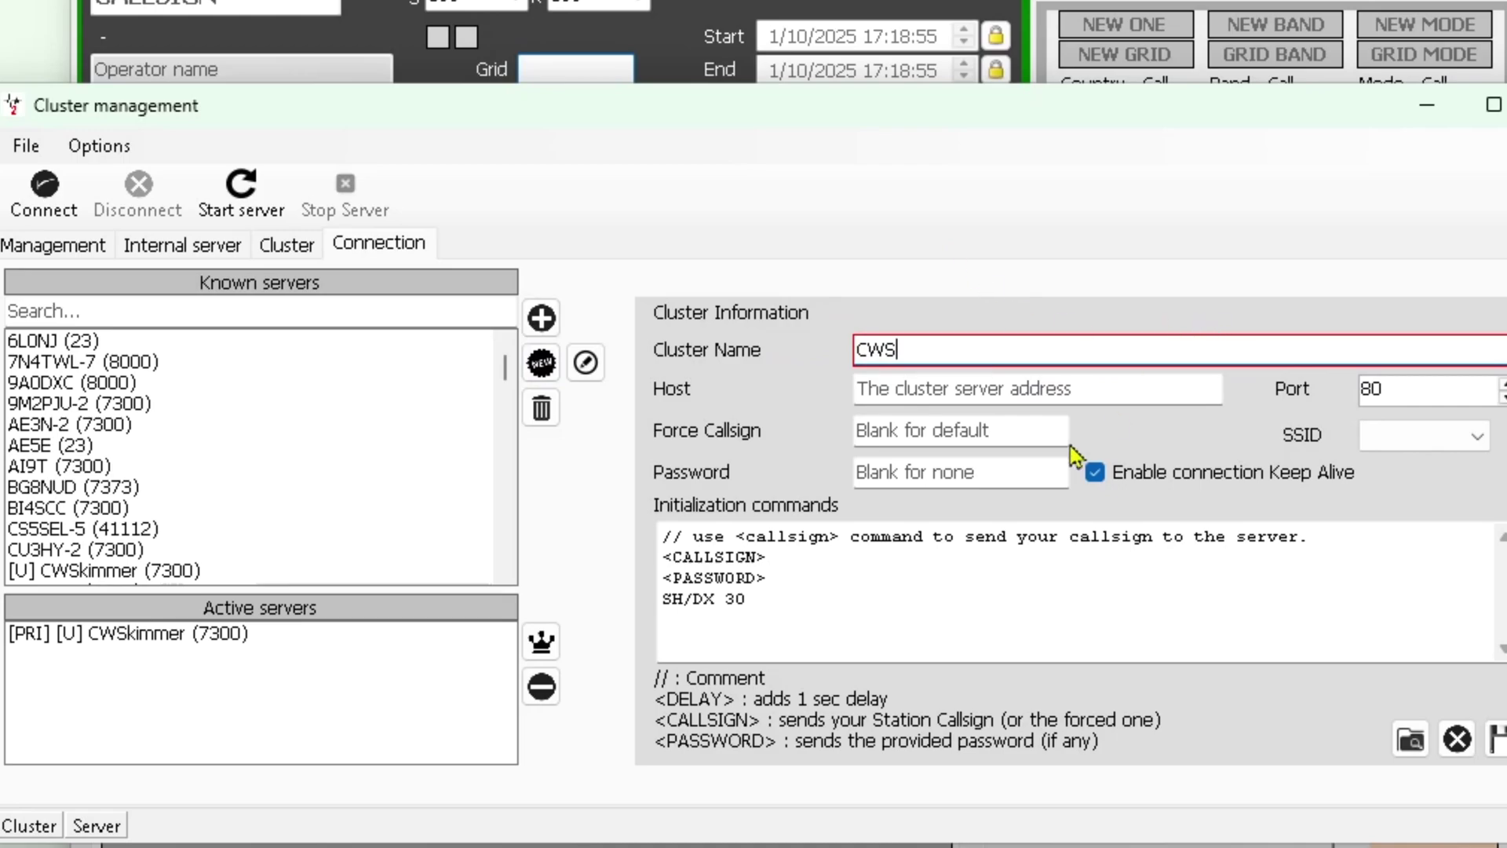
left_click(1088, 391)
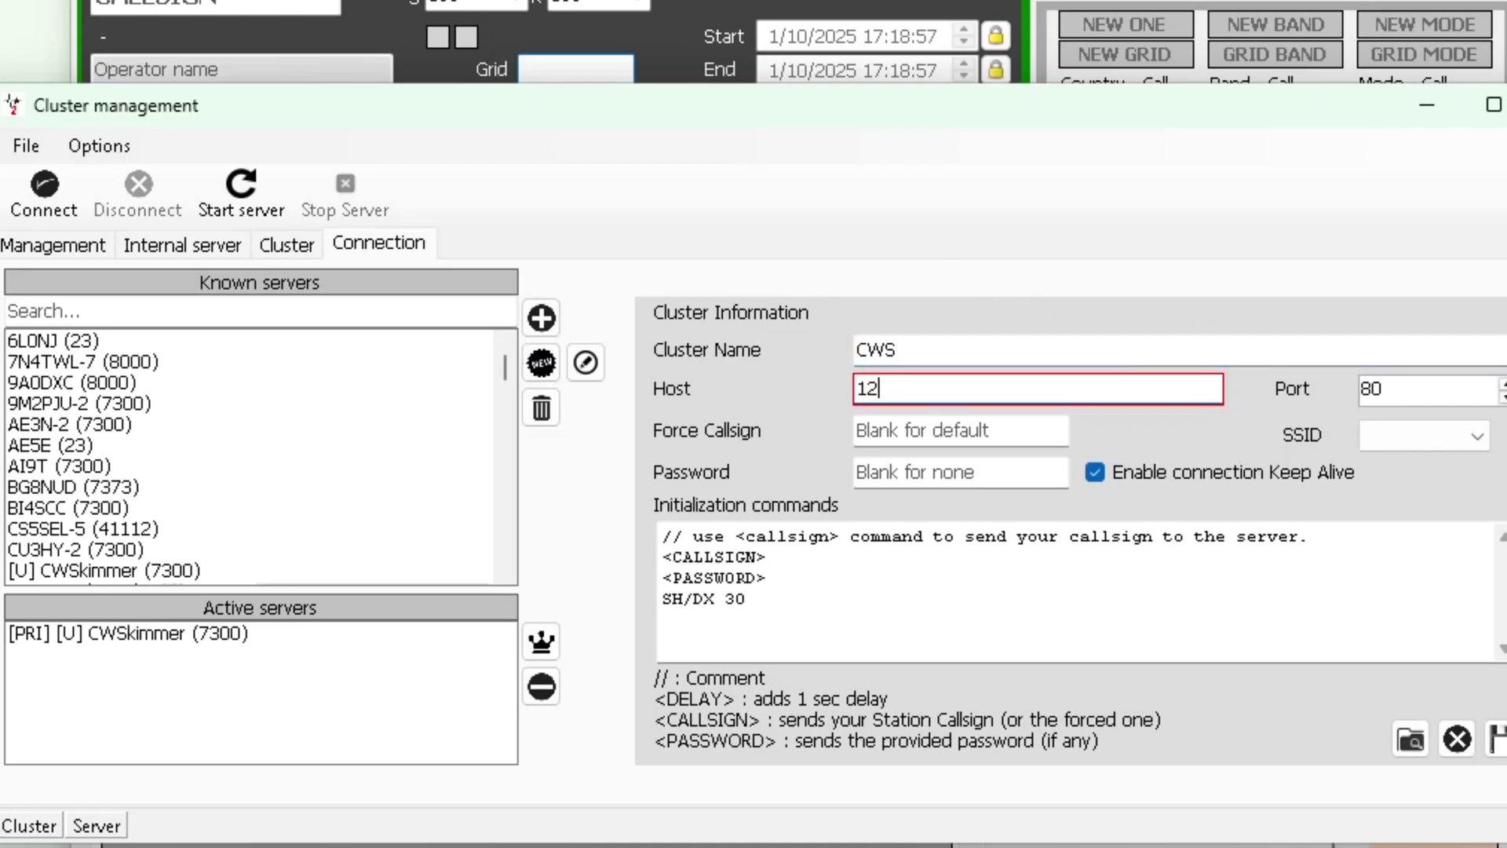
type("127.0.0.1")
double_click(1379, 389)
type("7")
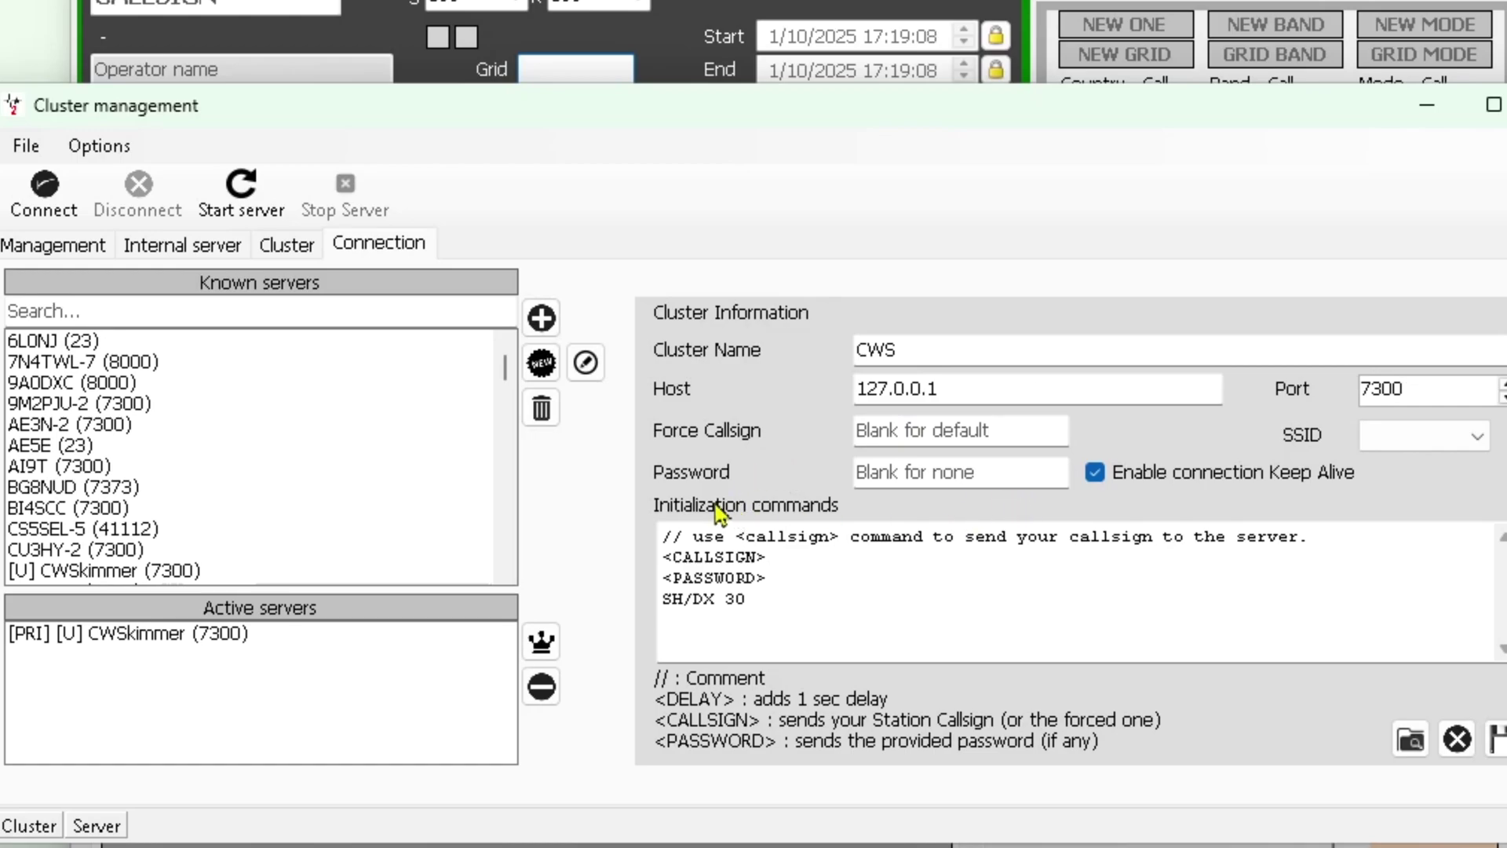
left_click(881, 428)
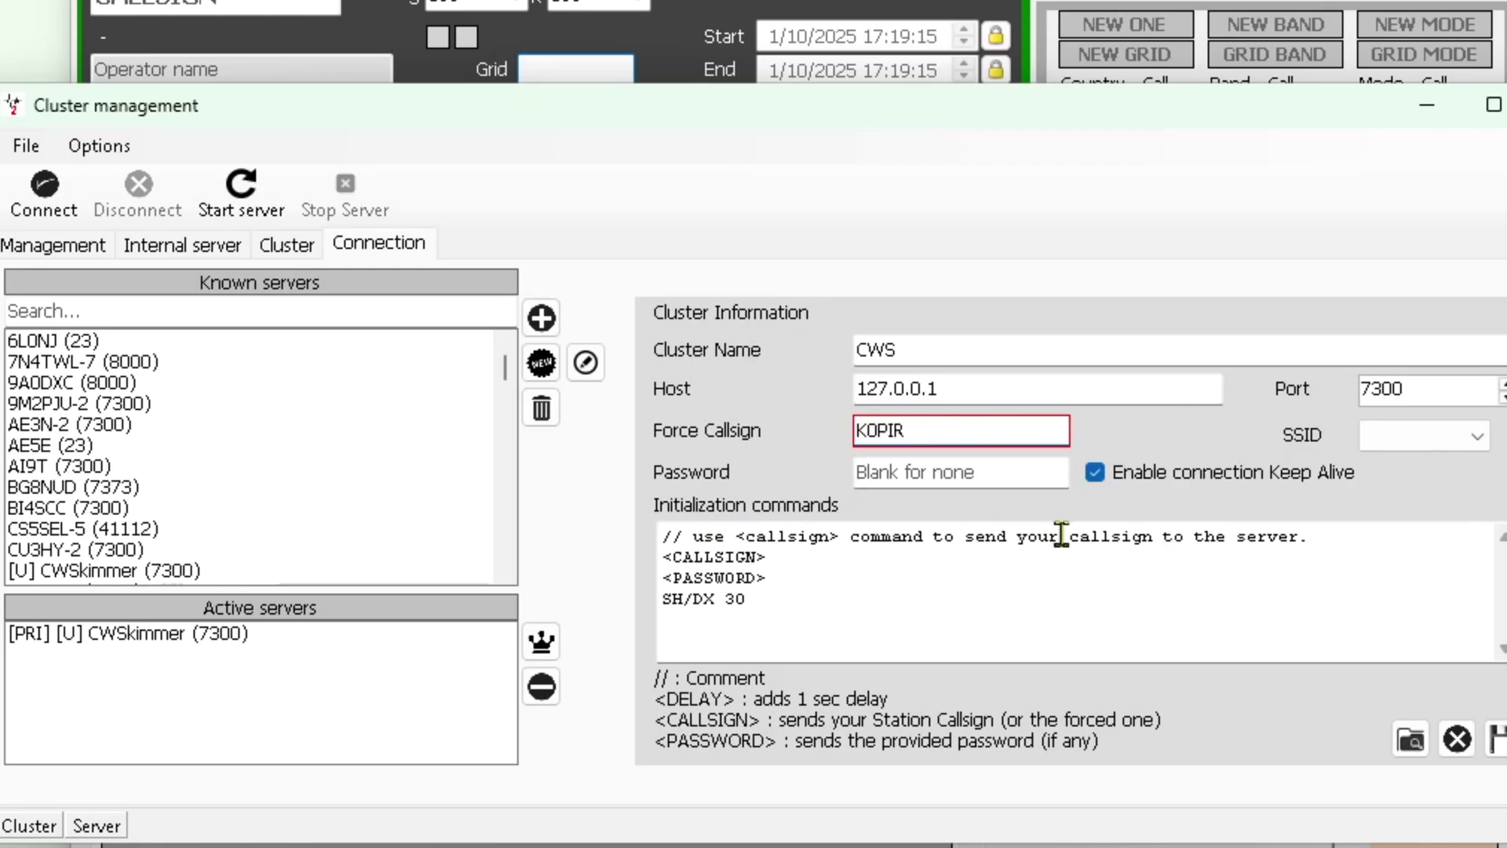
left_click(1496, 740)
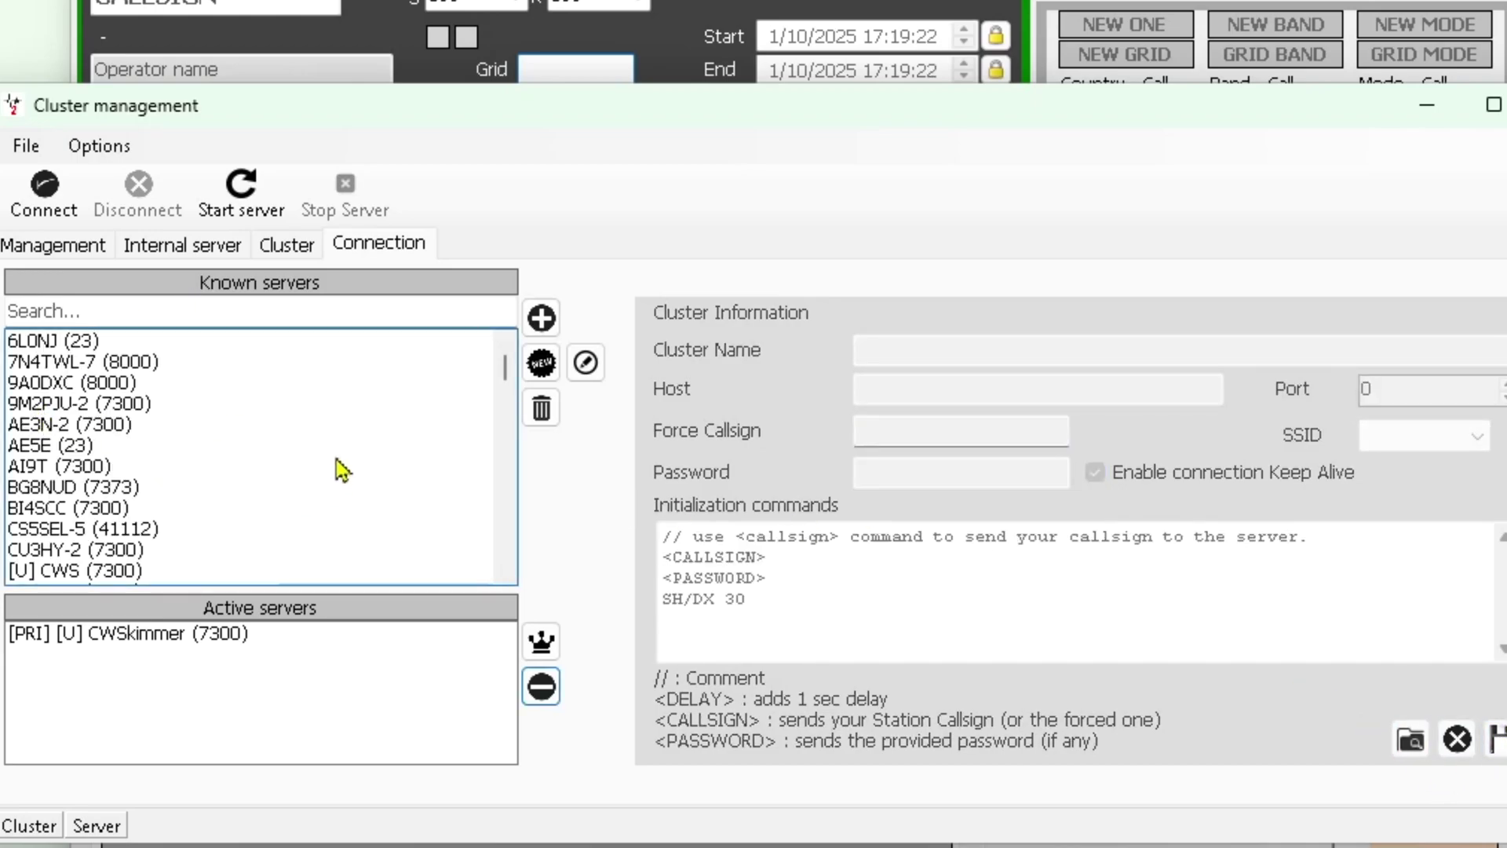
- Search the known servers for cws
left_click(157, 310)
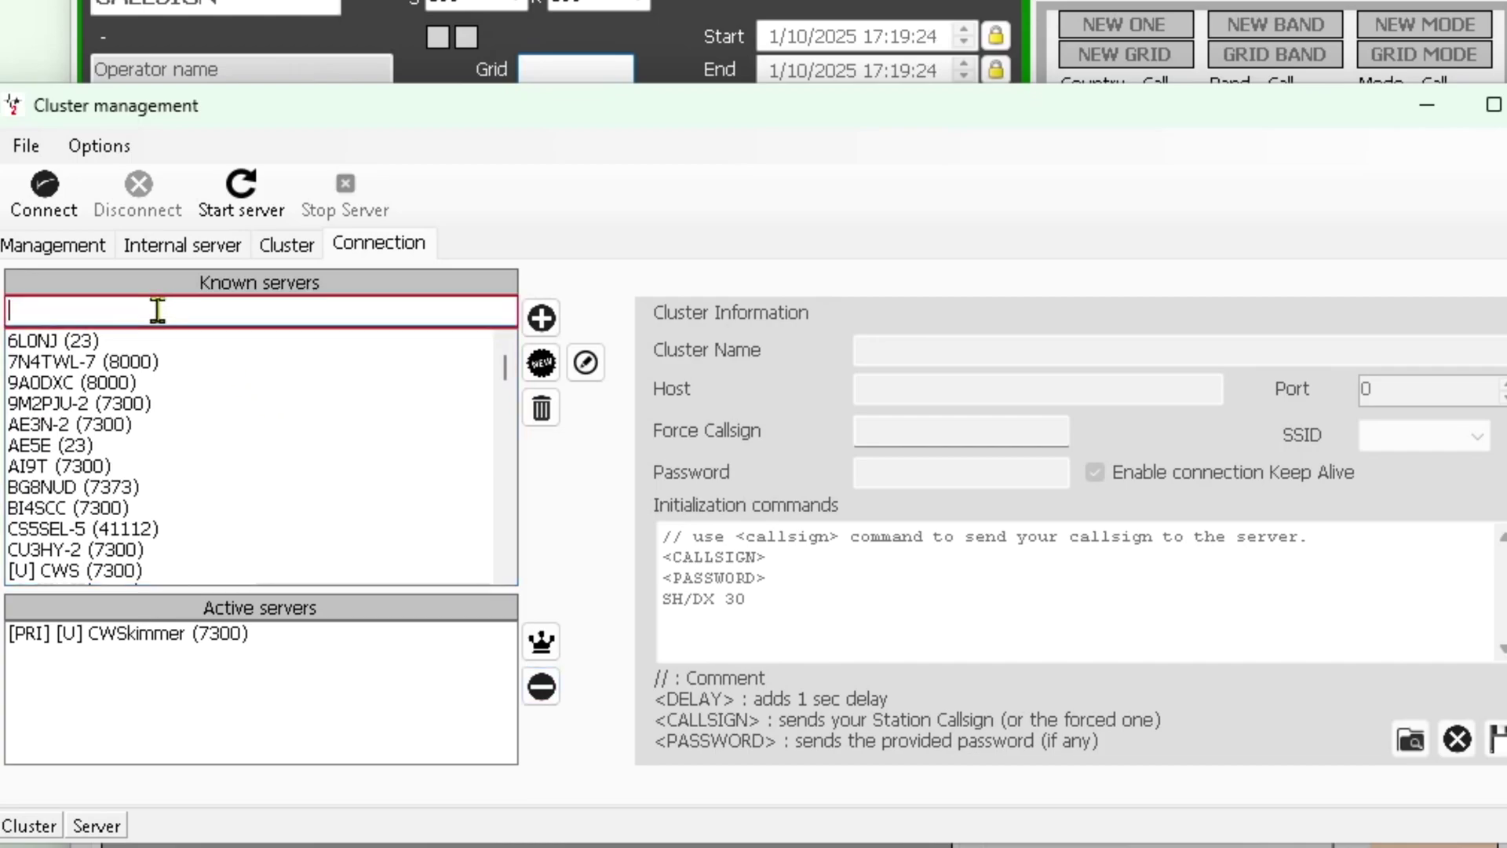
type("cws")
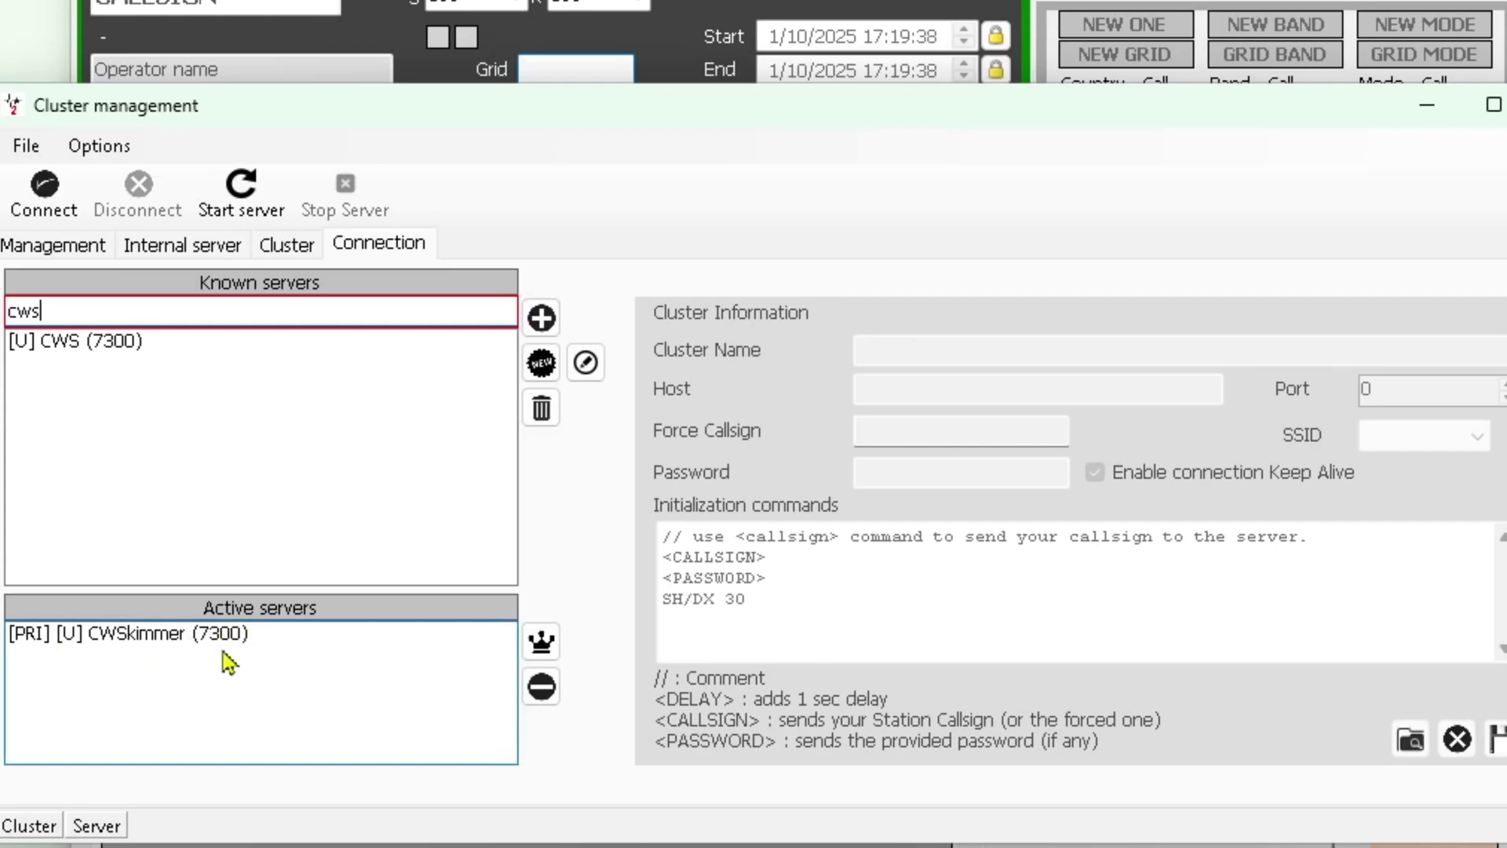
left_click(326, 509)
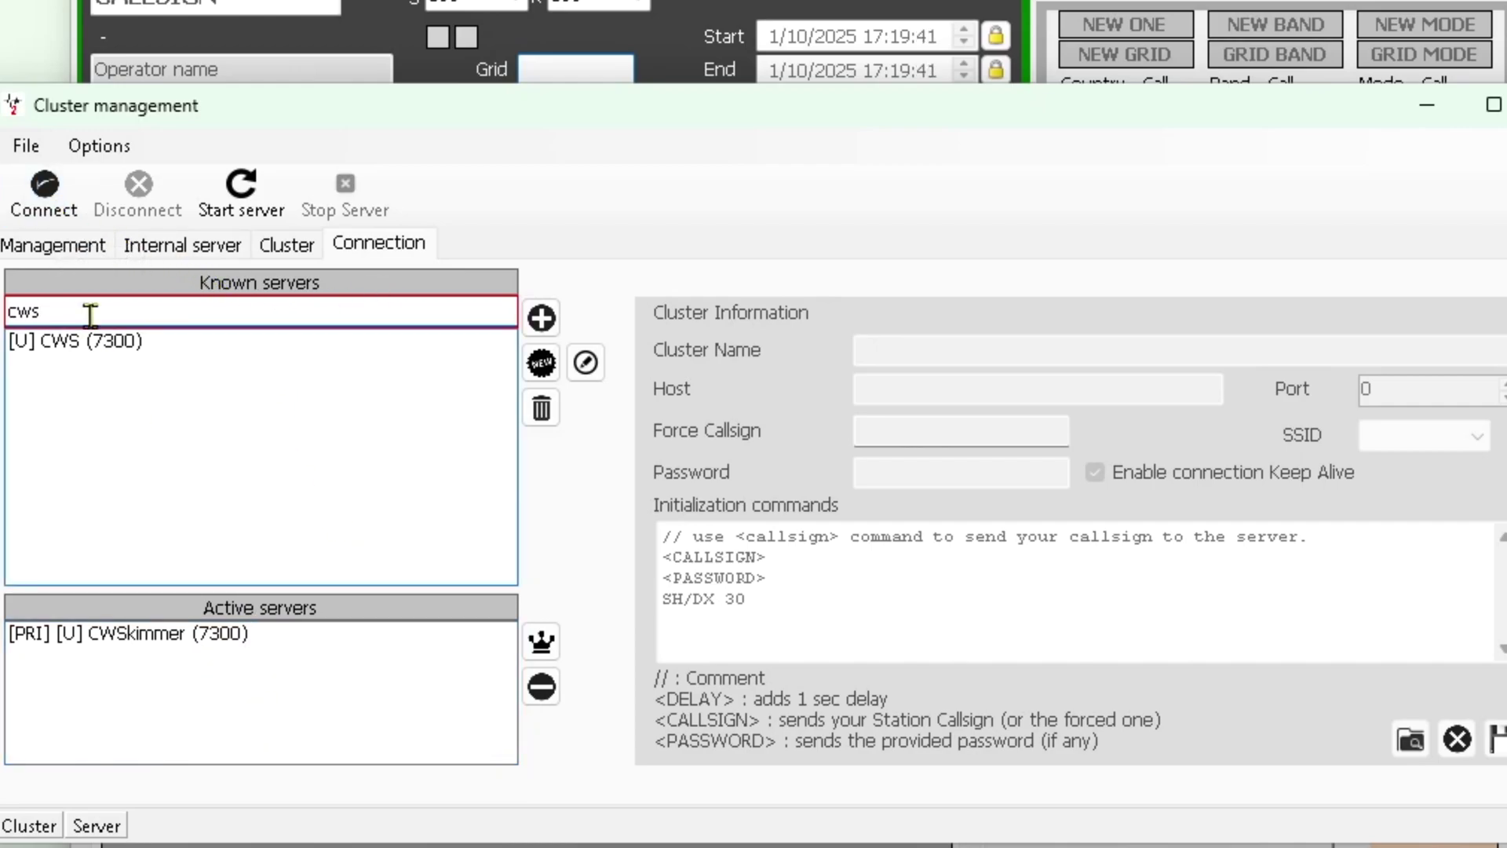
- Connect to the active CWSkimmer cluster and load the 14040.0 spot from the cluster list into the contact entry
left_click(57, 212)
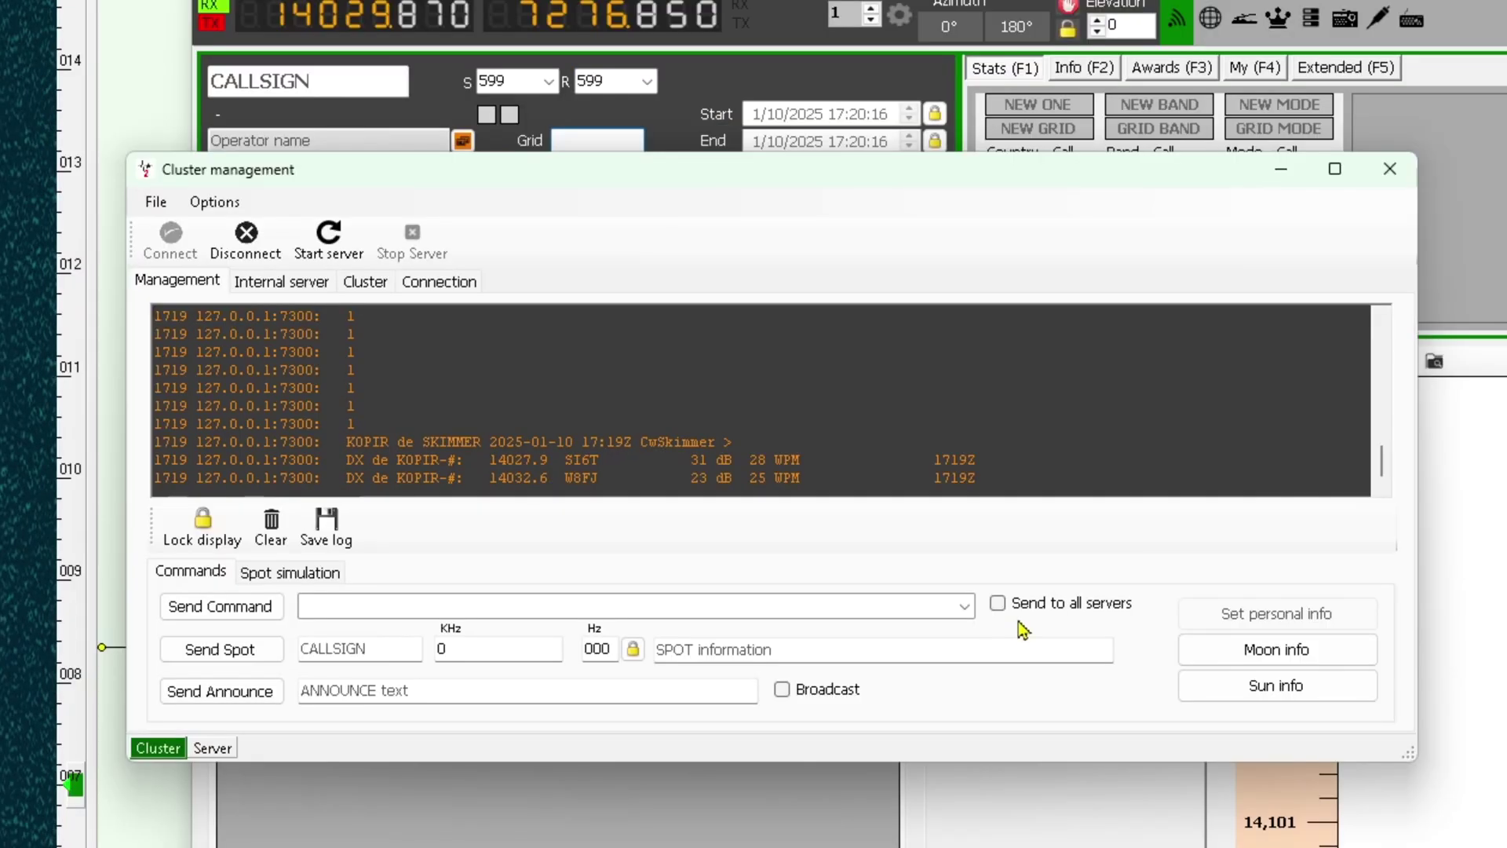
left_click(1503, 105)
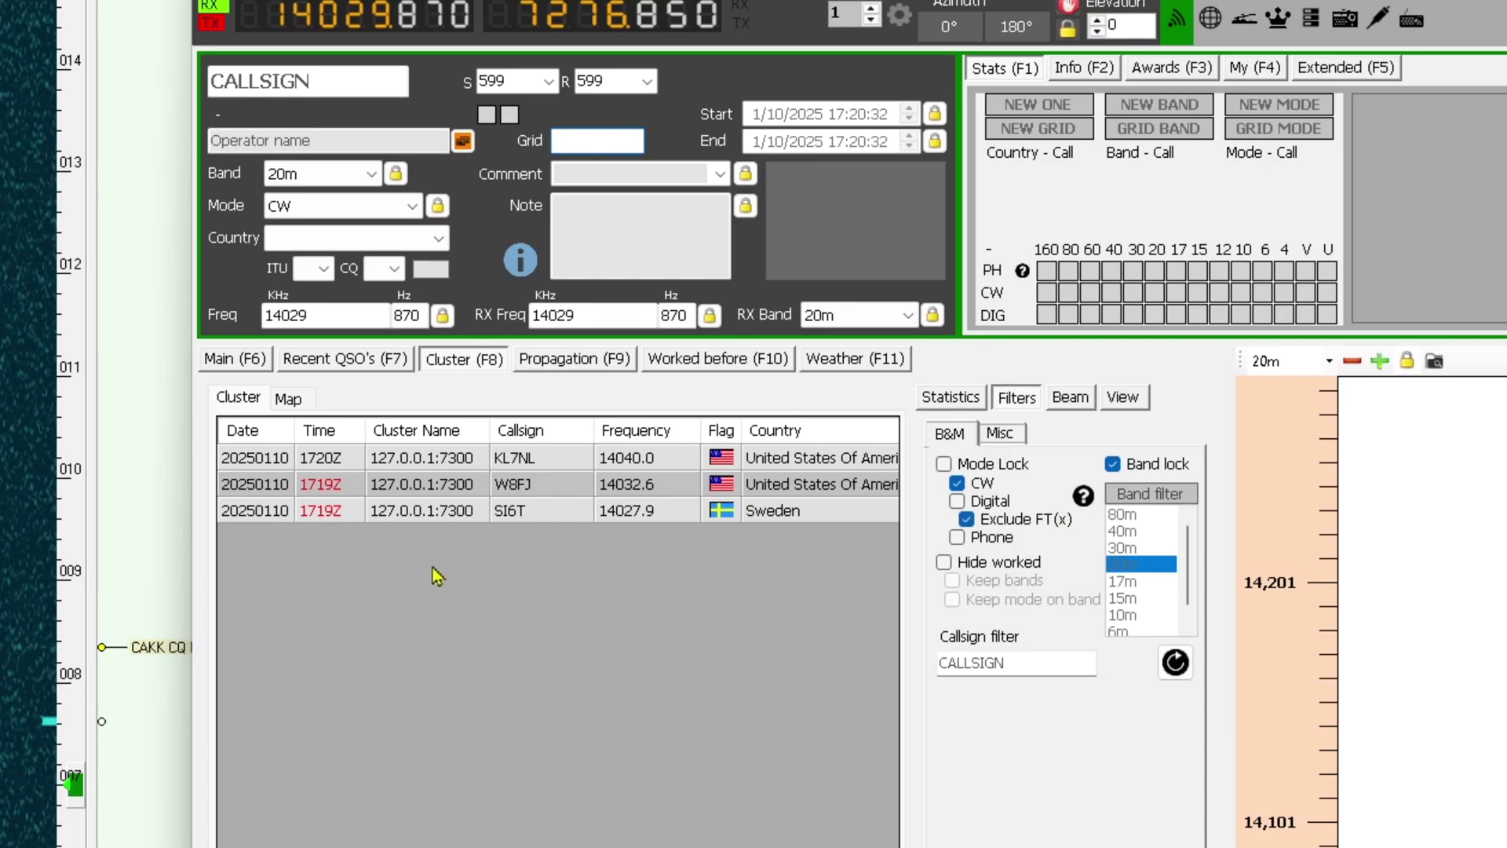
left_click(551, 466)
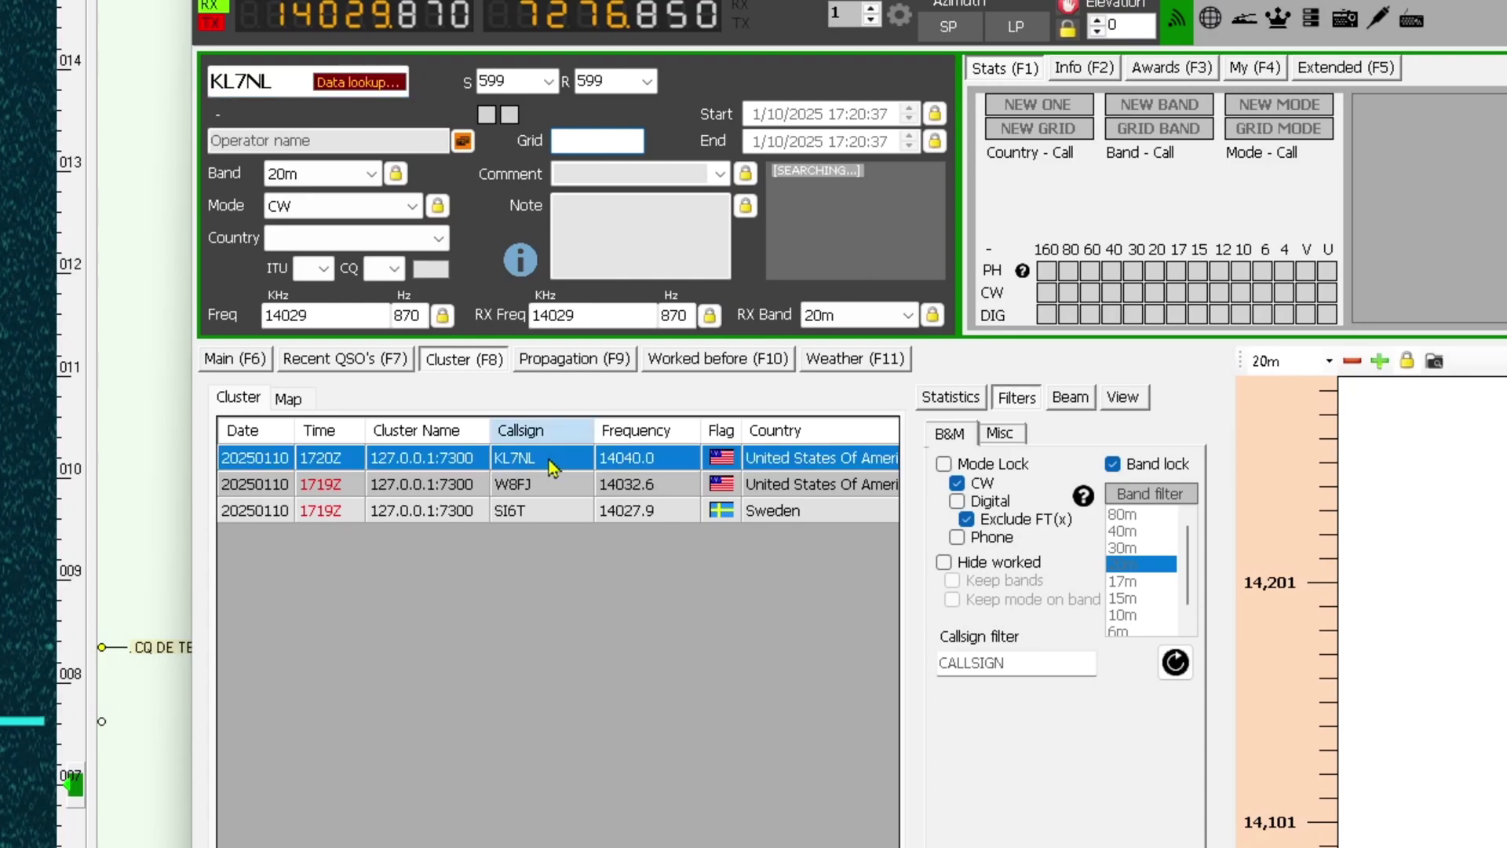